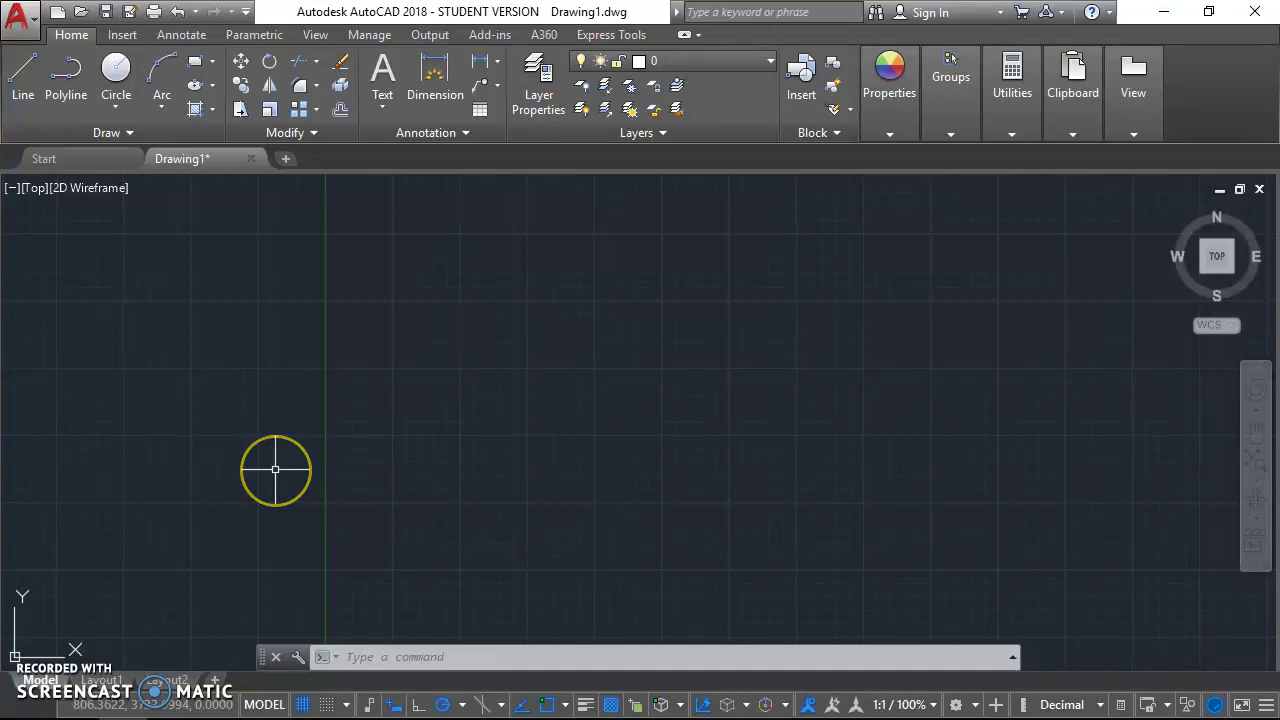
# Clear stray clicks on the empty canvas and cancel any pending command.
pyautogui.click(325, 447)
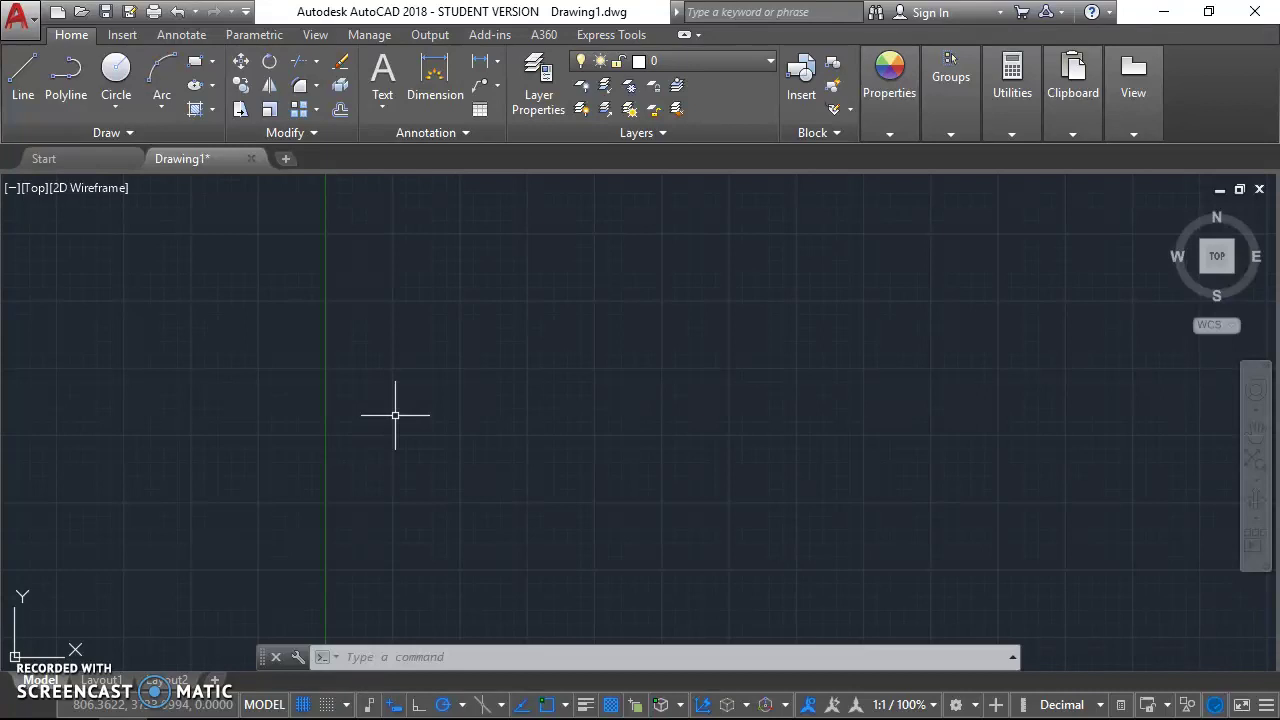
pyautogui.click(395, 415)
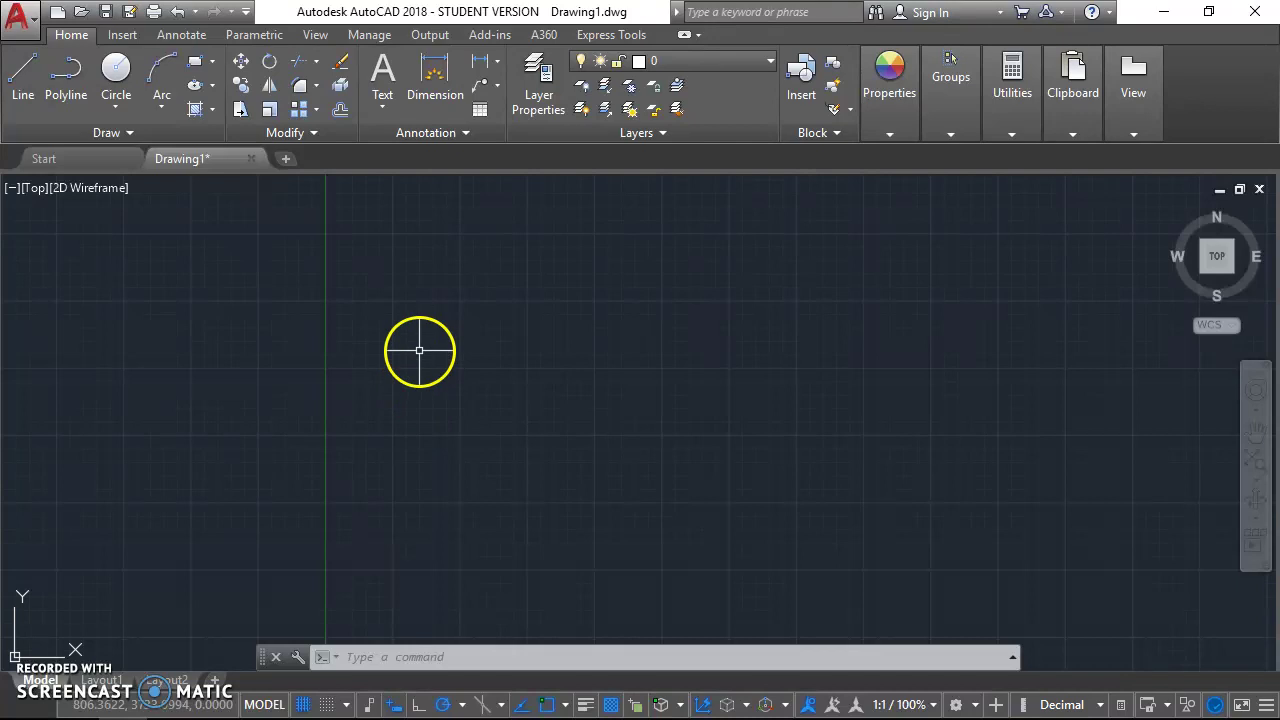
pyautogui.click(455, 305)
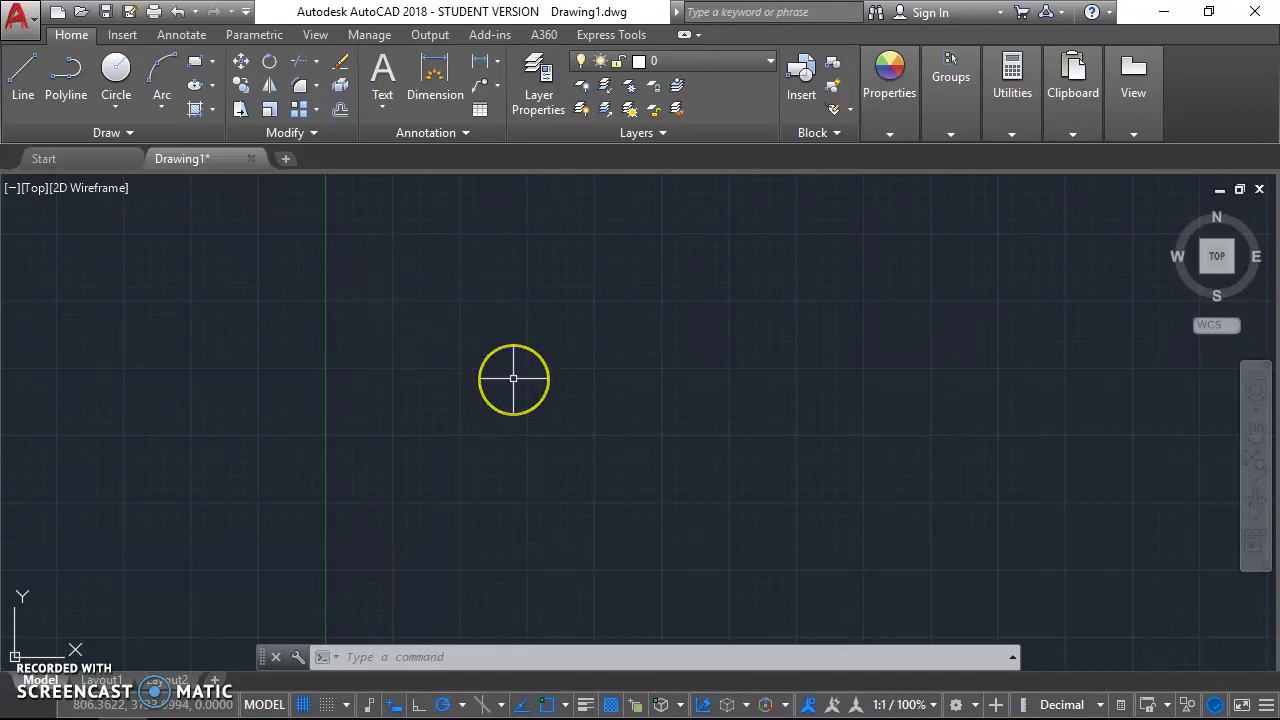
pyautogui.press('Escape')
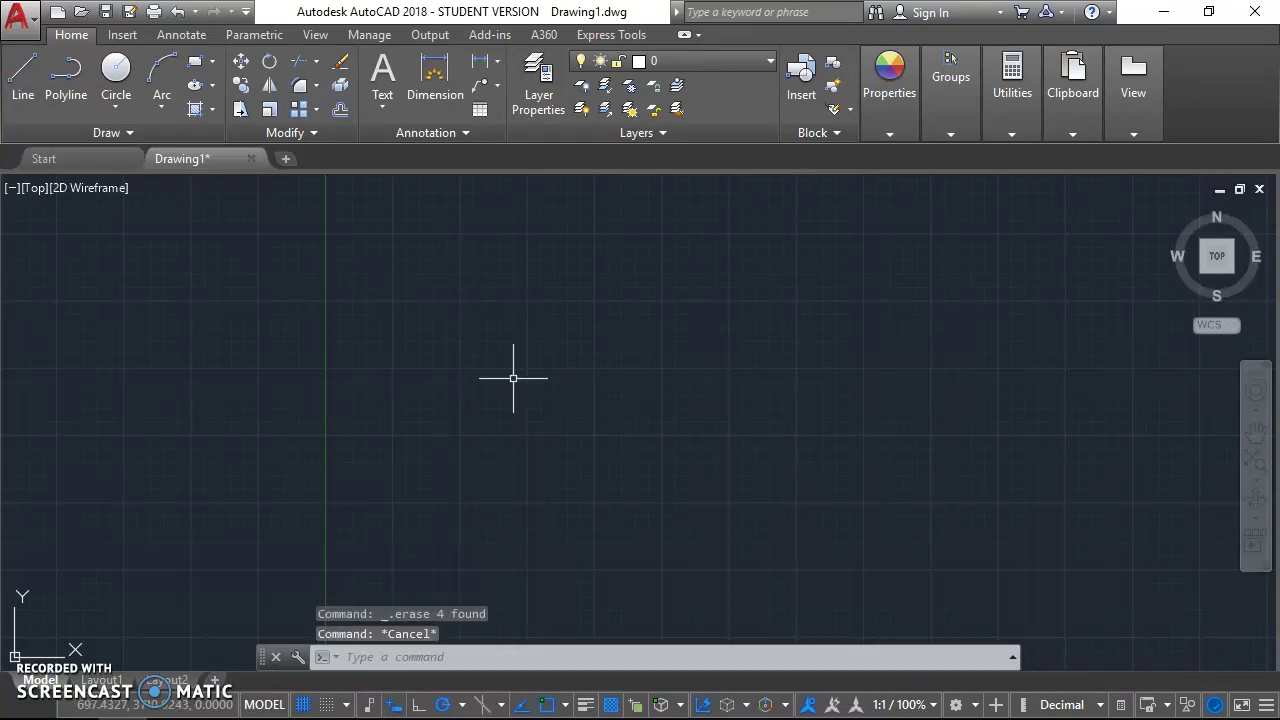
pyautogui.press('Escape')
pyautogui.press('Escape')
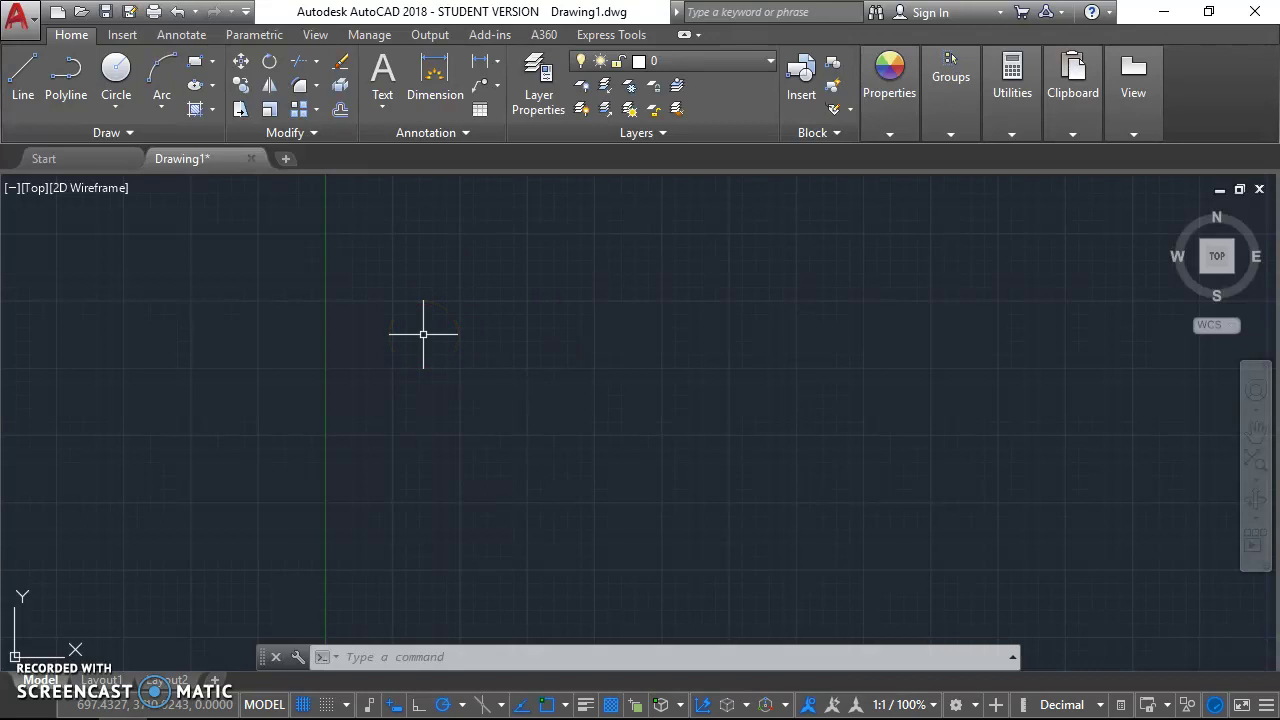
# Draw a horizontal line across the upper canvas with LINE (L), then select it.
pyautogui.write('L')
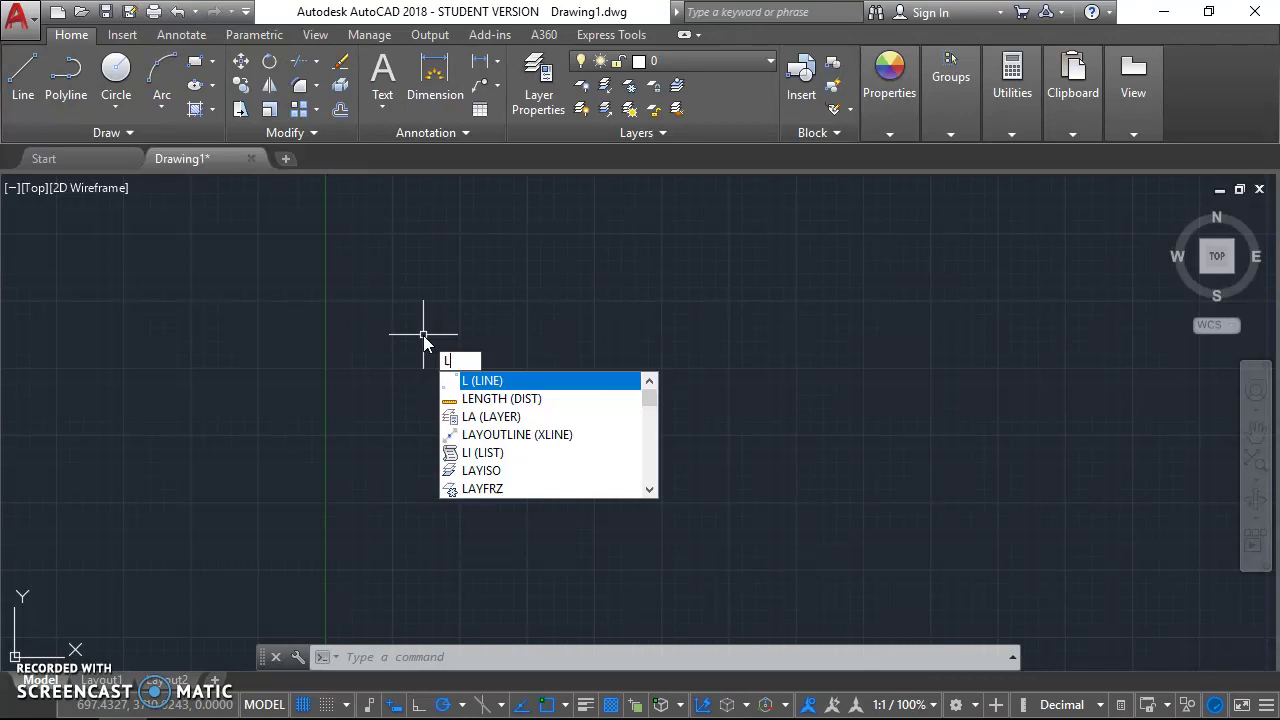
pyautogui.press('Return')
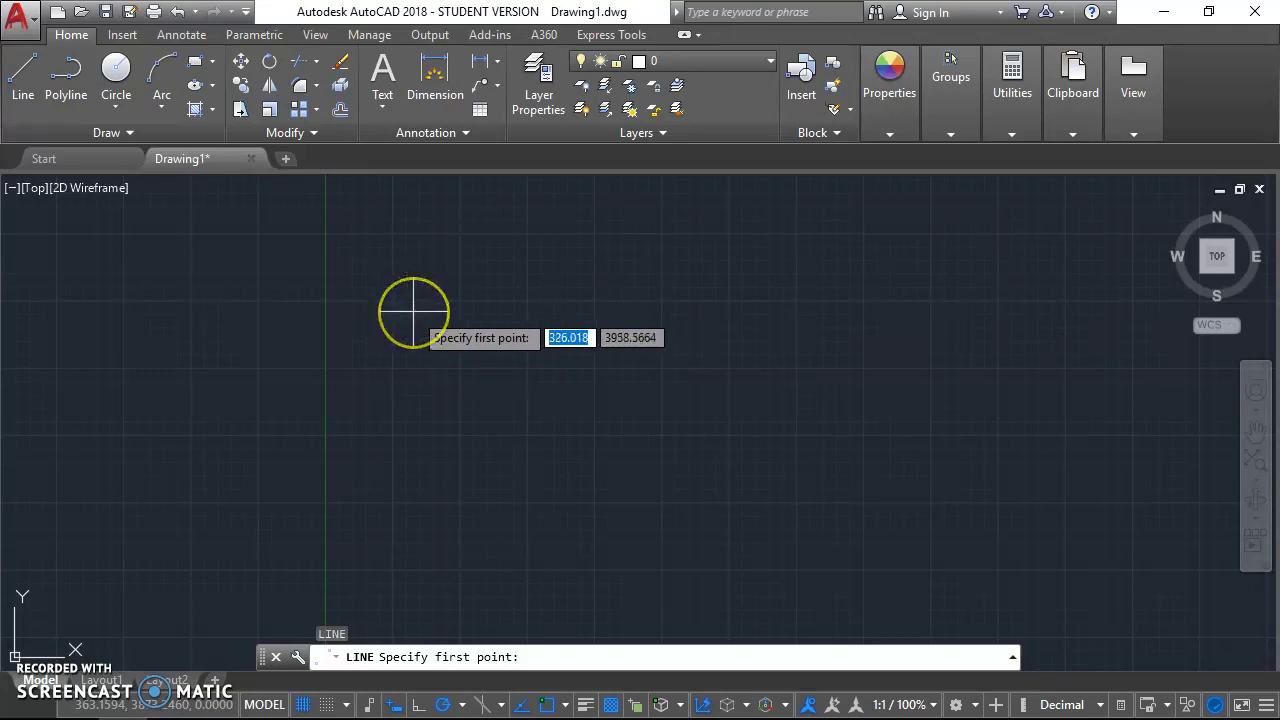
pyautogui.click(414, 311)
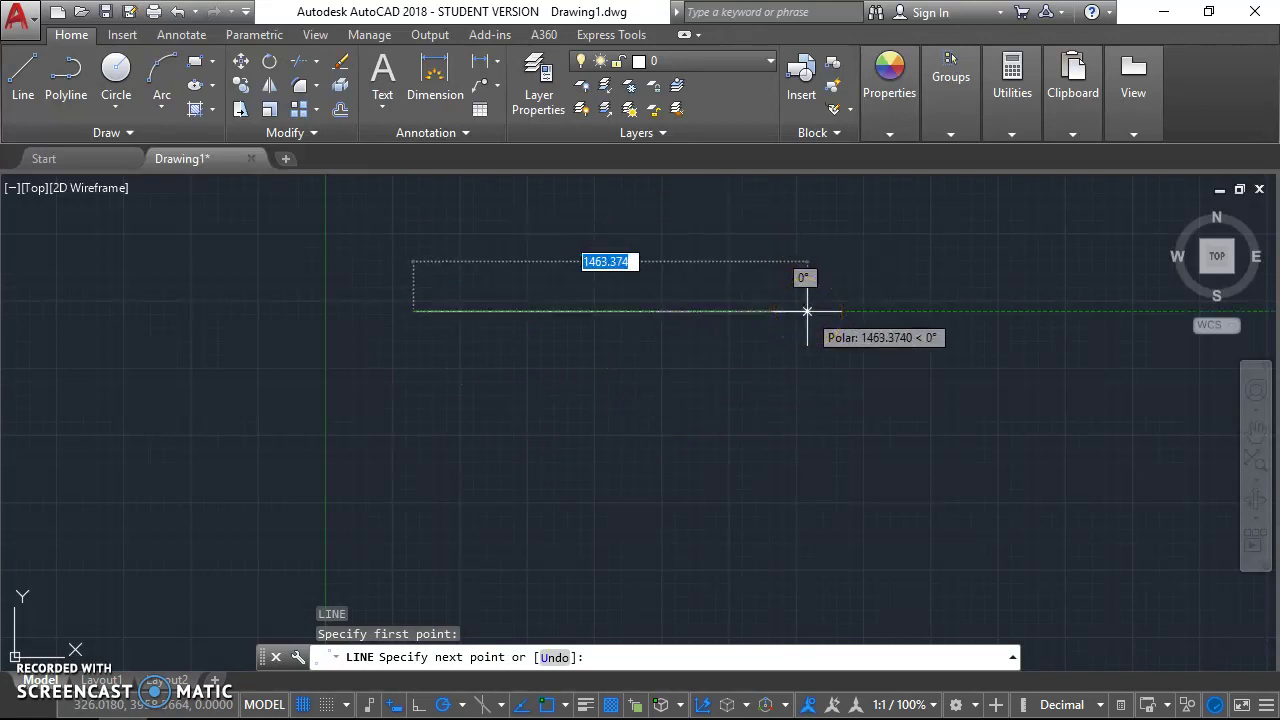
pyautogui.moveTo(807, 311); pyautogui.dragTo(857, 311)
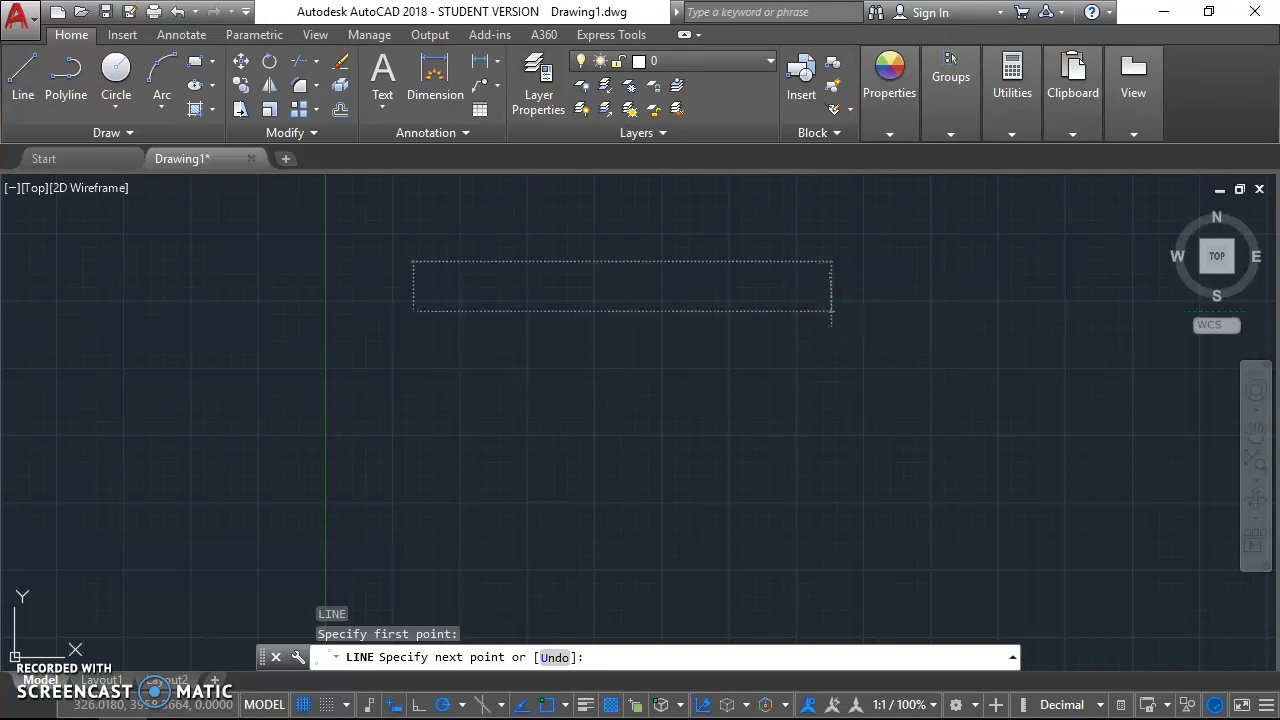
pyautogui.click(831, 311)
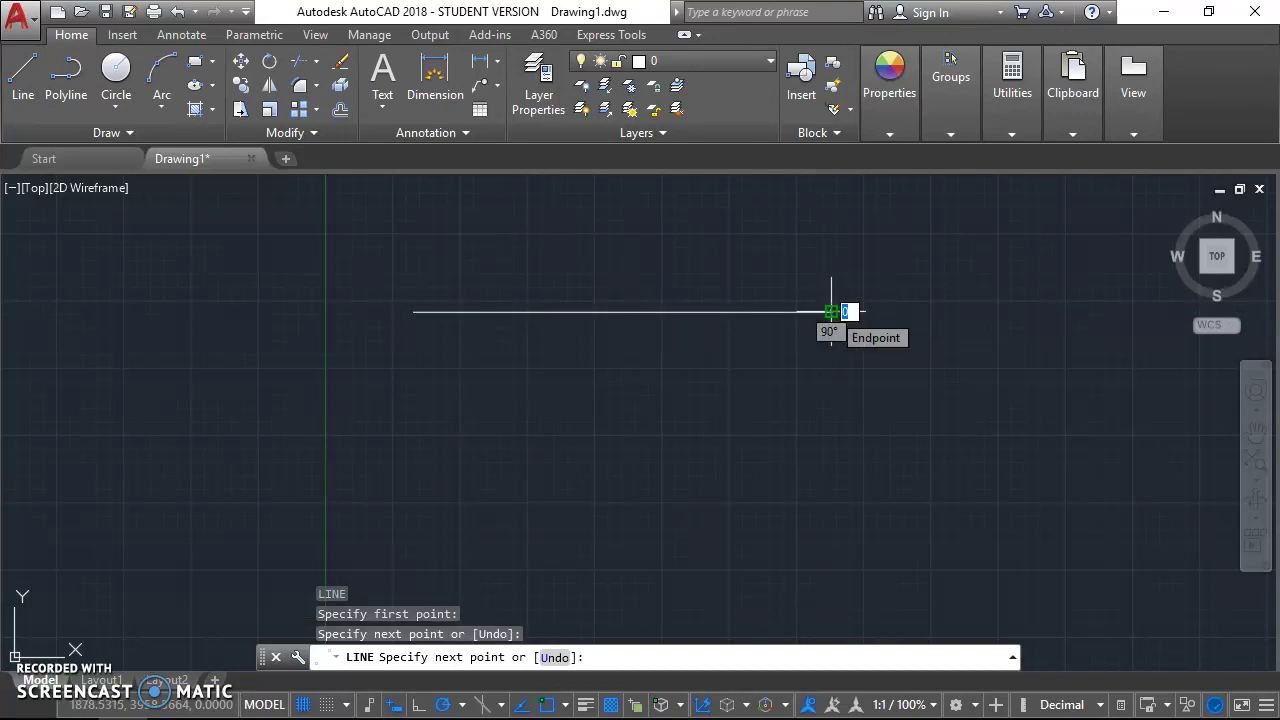
pyautogui.press('Escape')
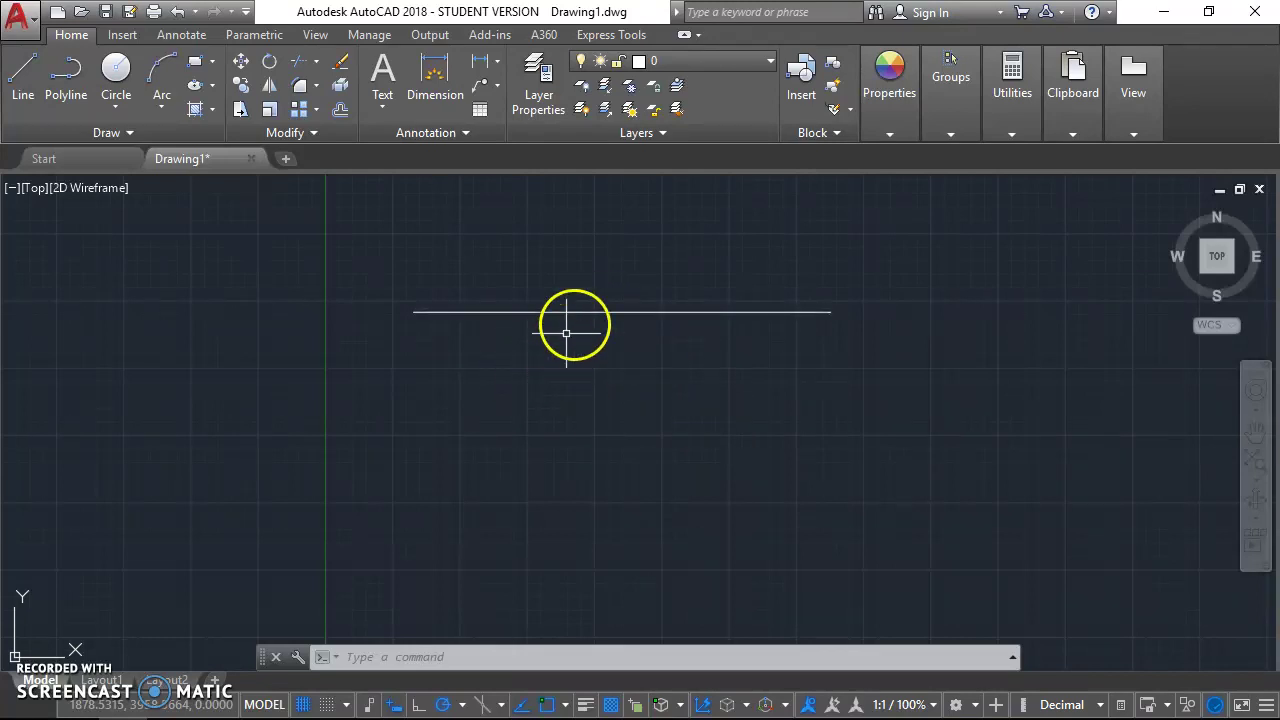
pyautogui.click(588, 312)
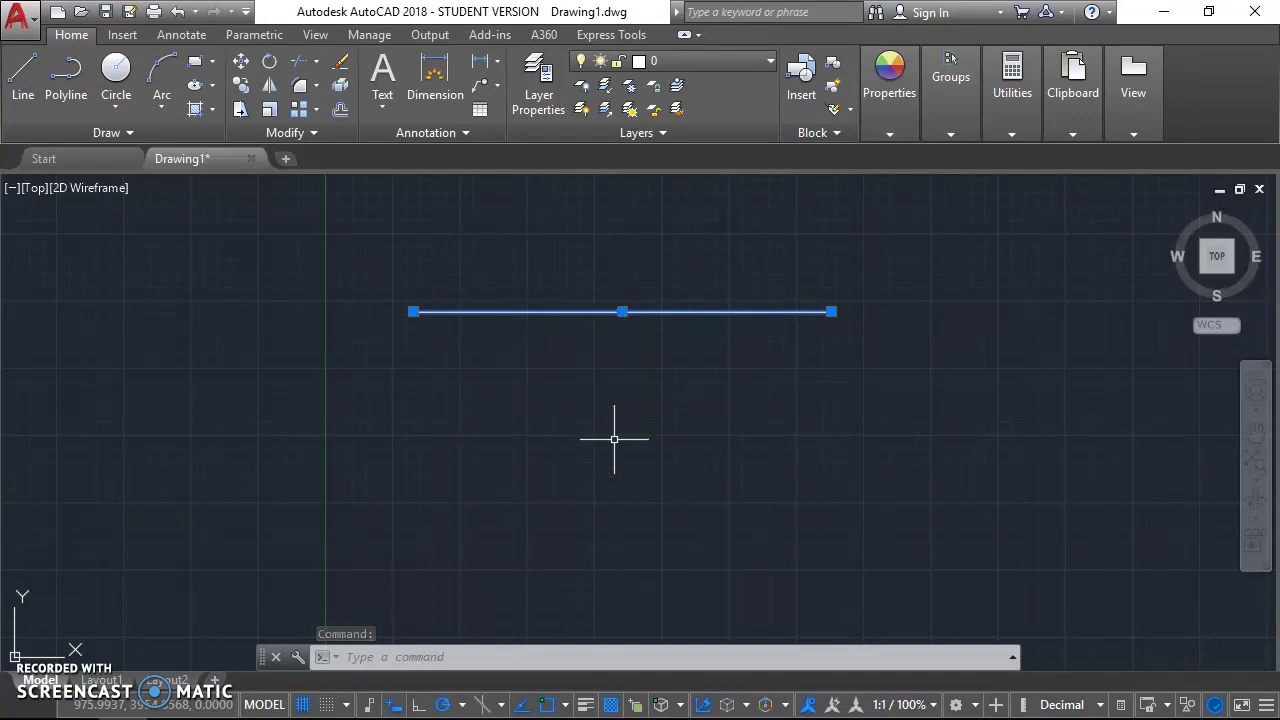
# Erase the selected horizontal line and cancel any leftover command.
pyautogui.click(680, 349)
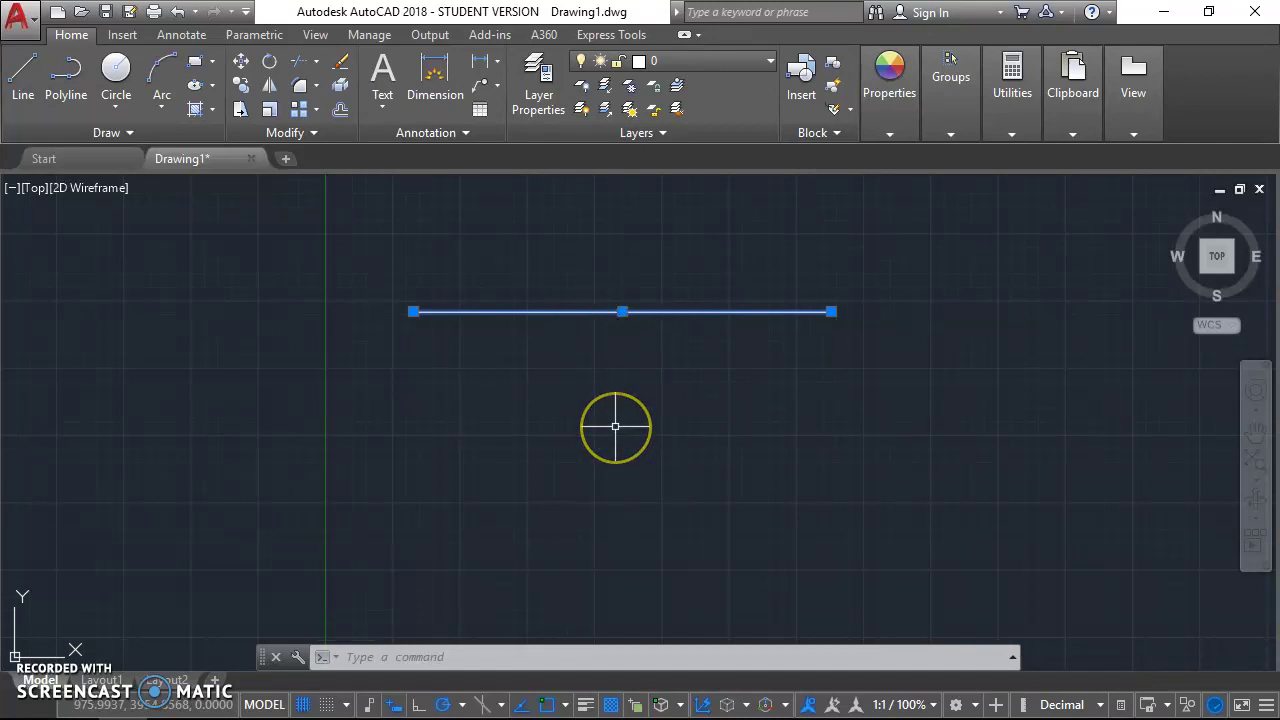
pyautogui.press('Delete')
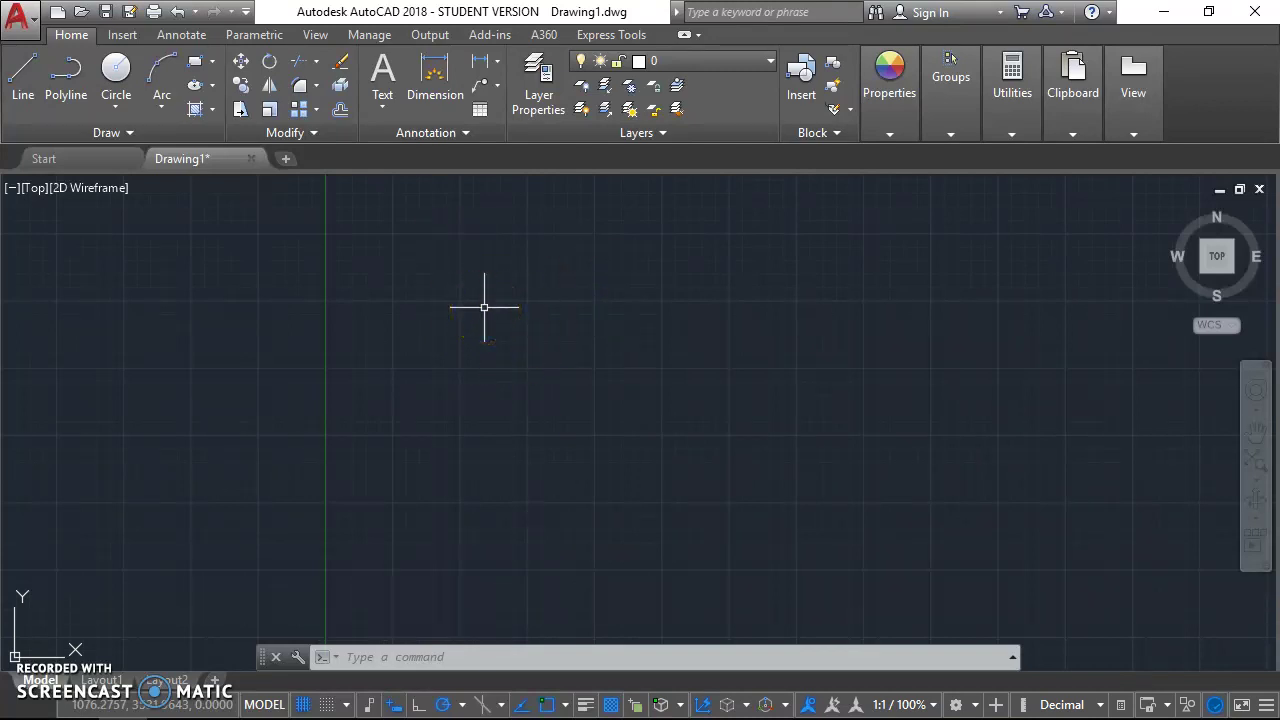
pyautogui.press('Escape')
pyautogui.press('Escape')
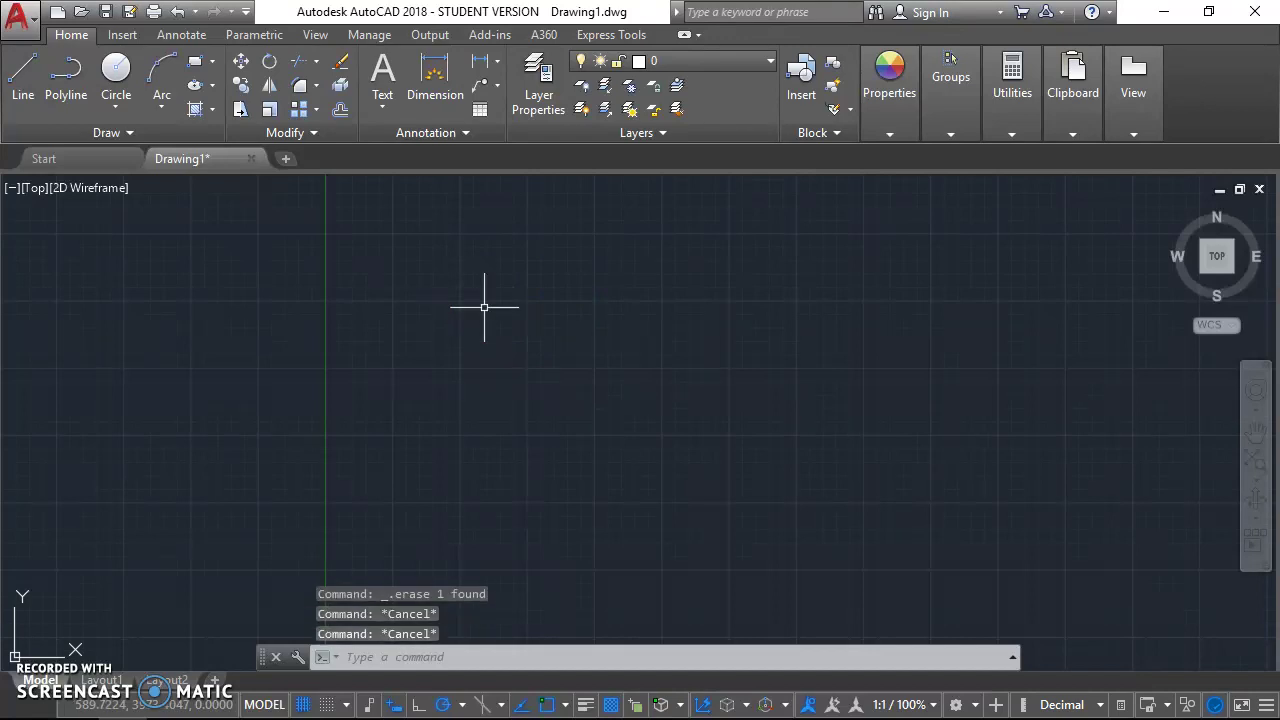
pyautogui.write('L')
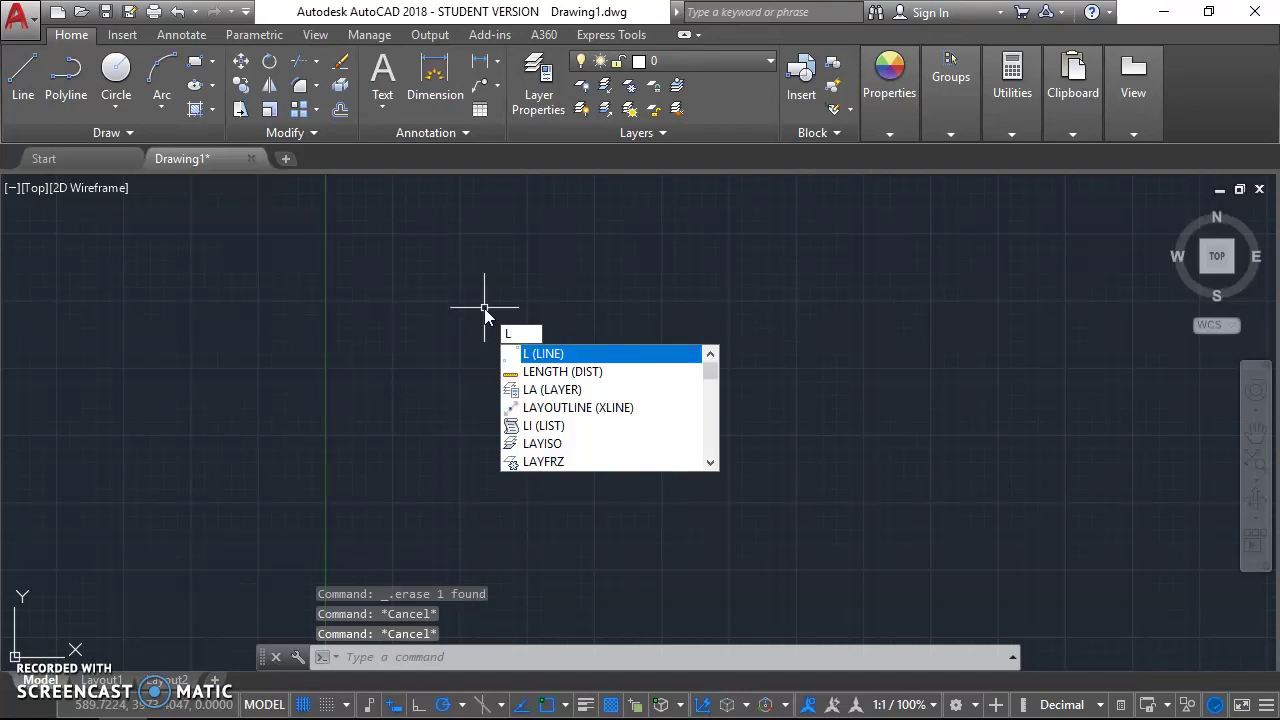
# Start LINE and draw the square's top edge from its upper-left corner rightward.
pyautogui.press('Return')
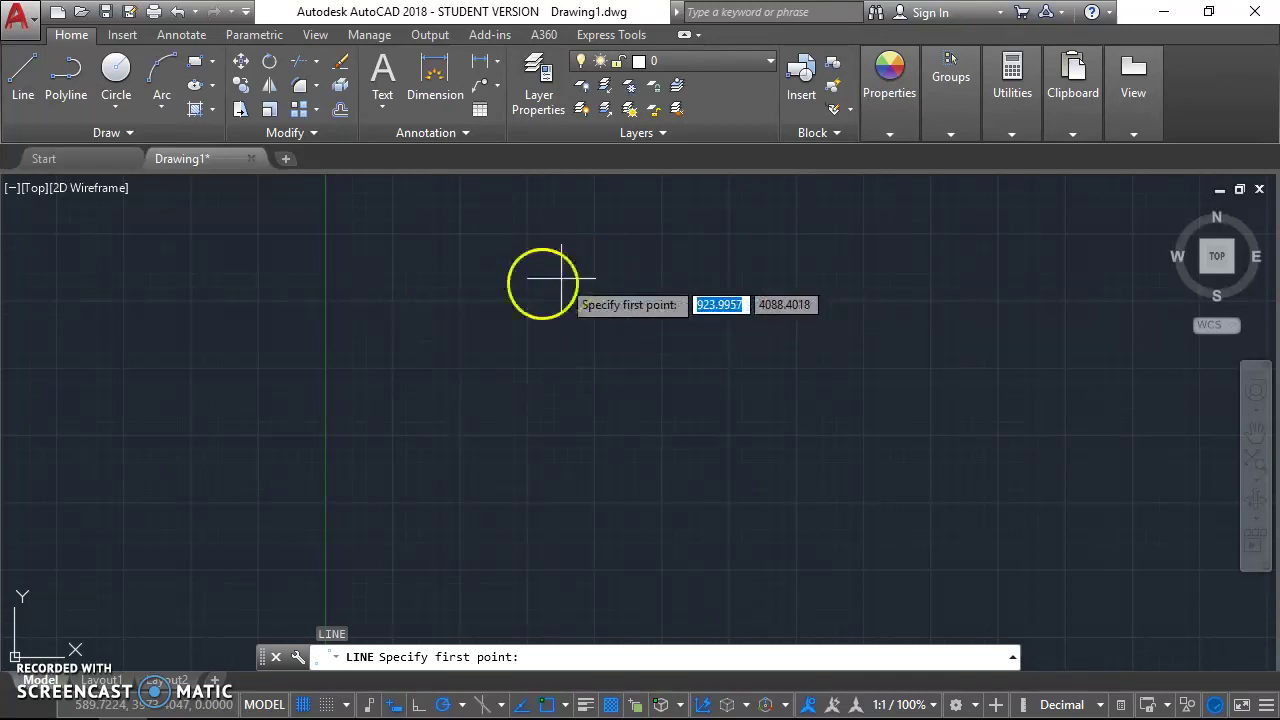
pyautogui.click(457, 299)
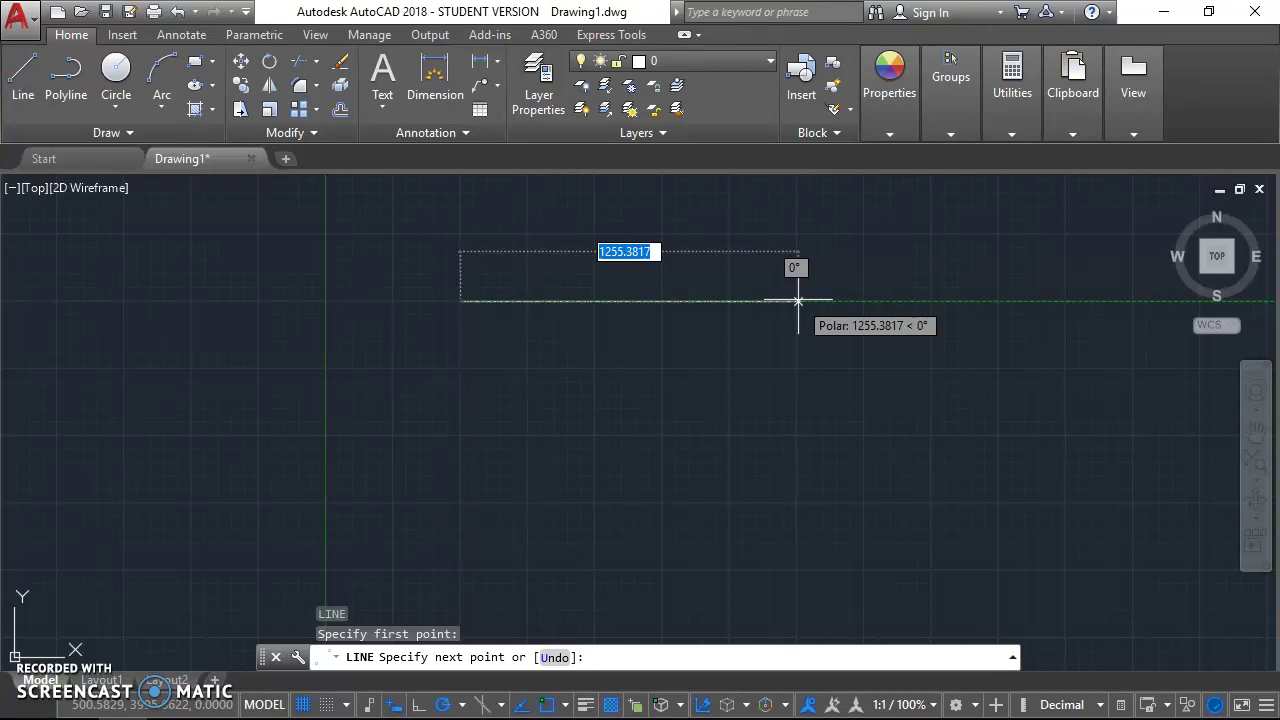
pyautogui.click(797, 300)
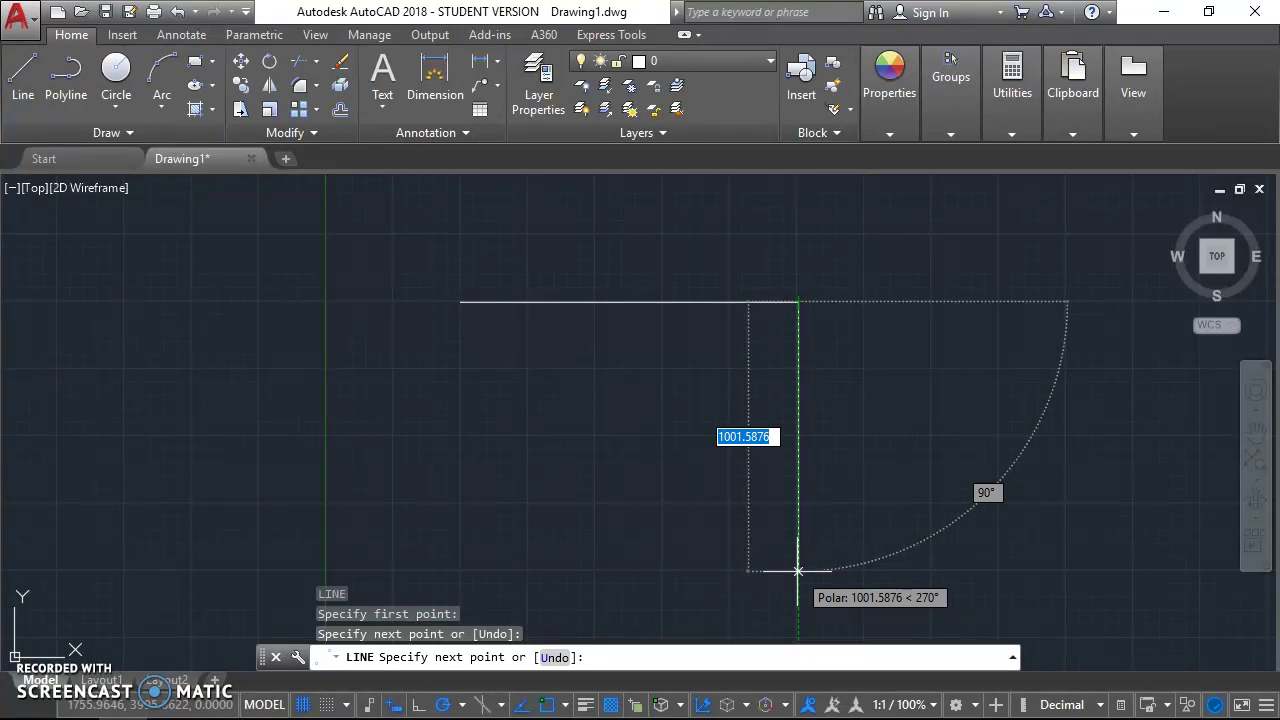
# Draw the right, bottom and left edges back to the starting corner, then end LINE.
pyautogui.click(797, 571)
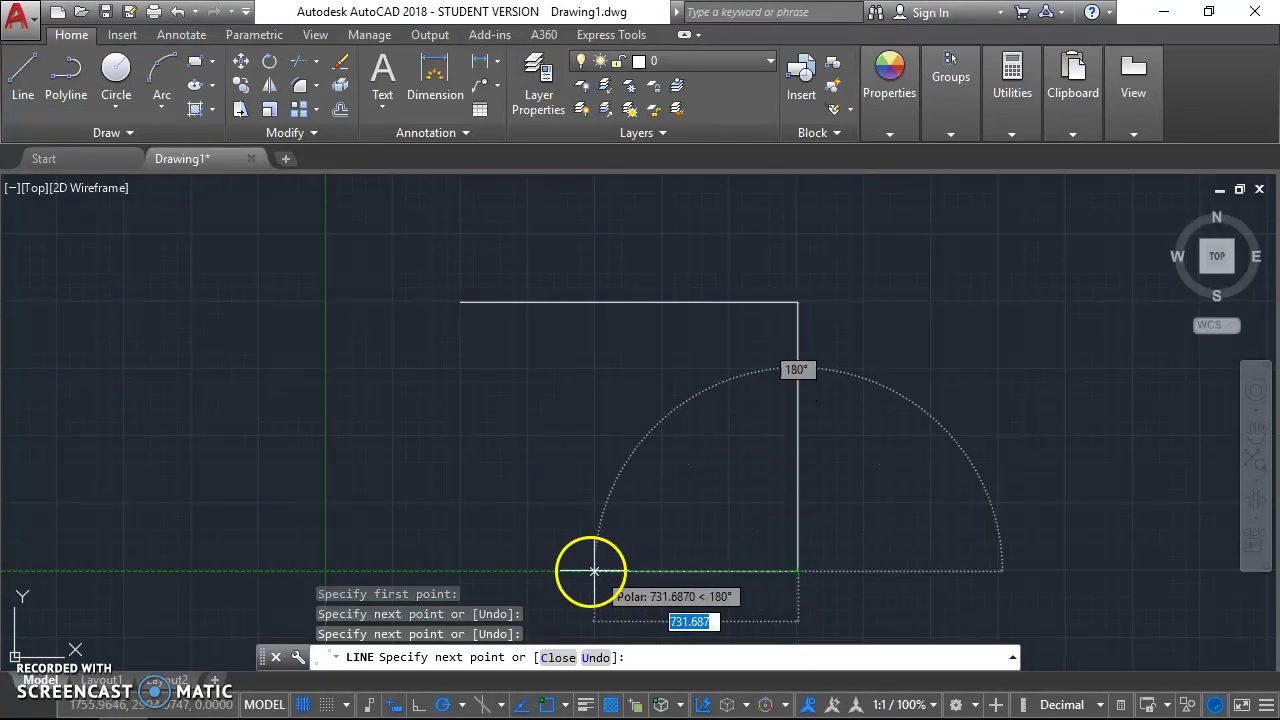
pyautogui.click(459, 571)
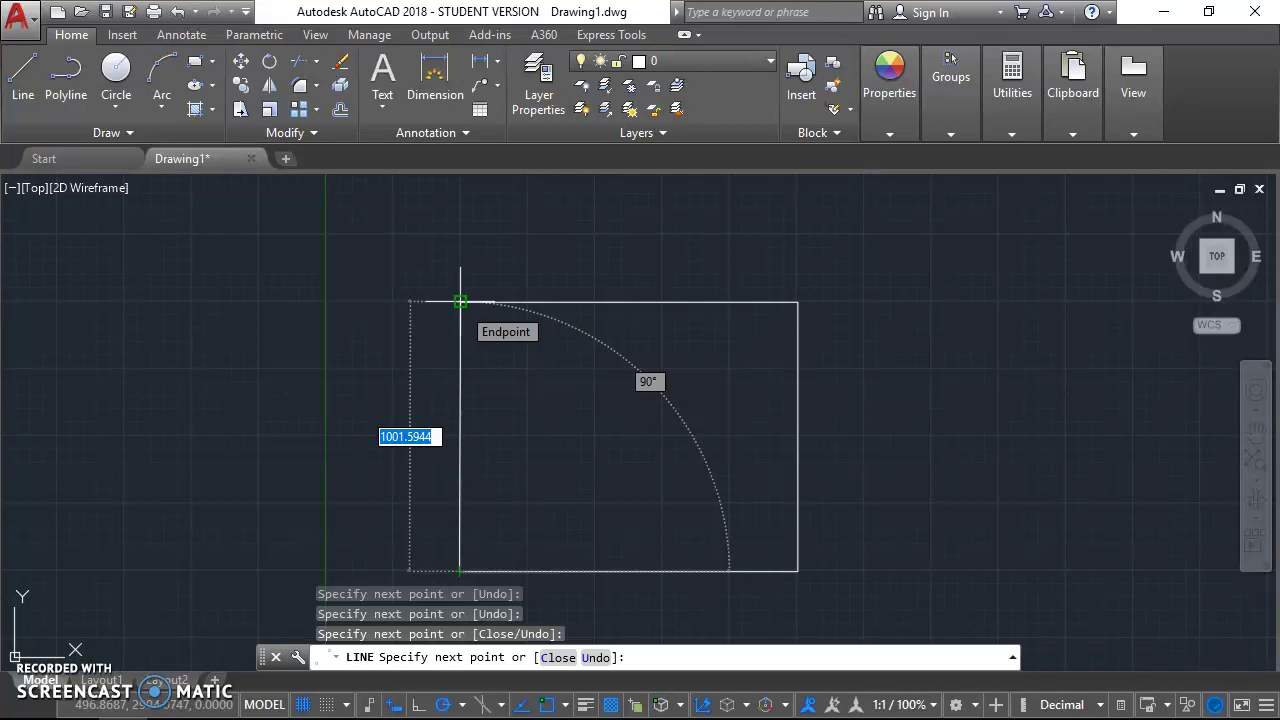
pyautogui.click(460, 301)
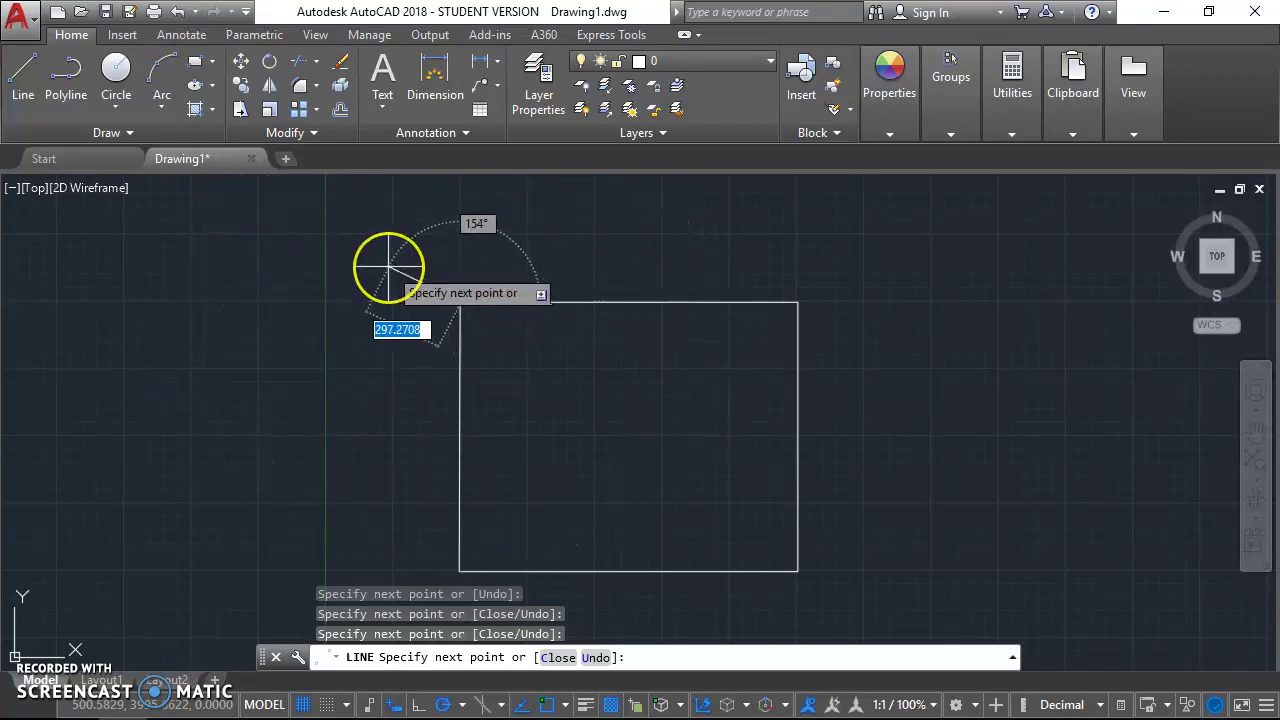
pyautogui.press('Escape')
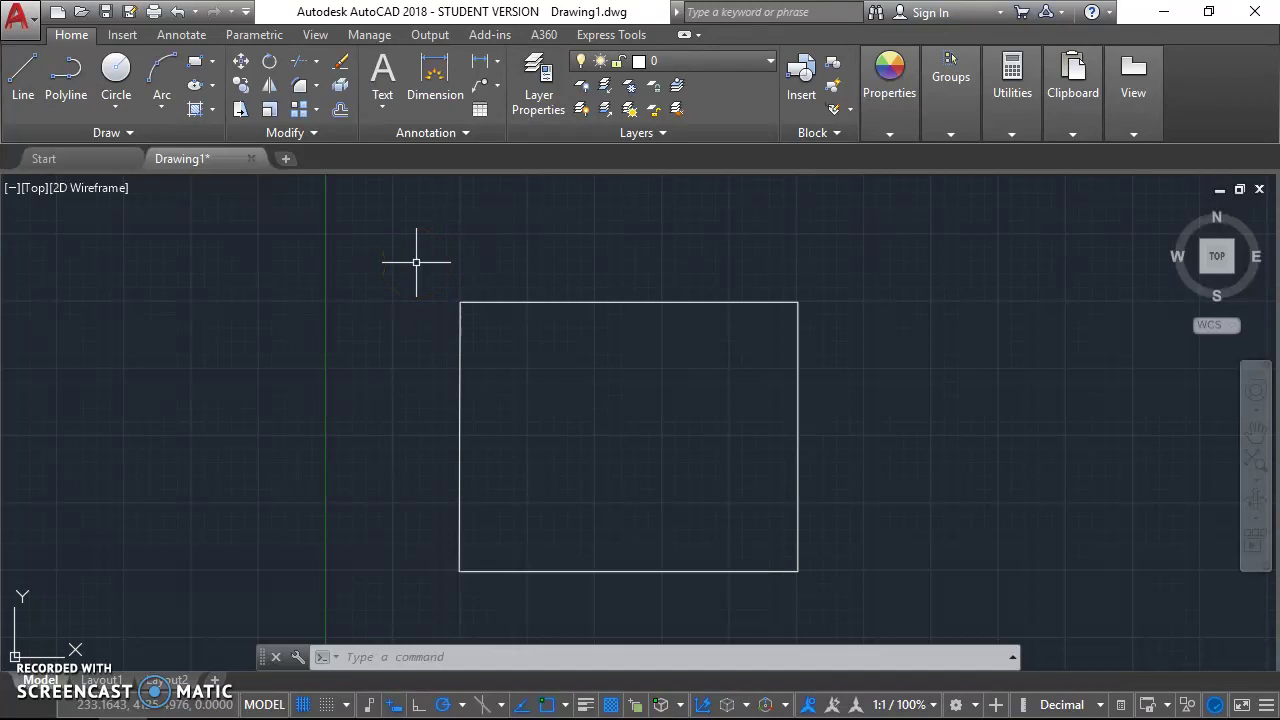
# Window-select all four edges of the square and delete them.
pyautogui.click(409, 249)
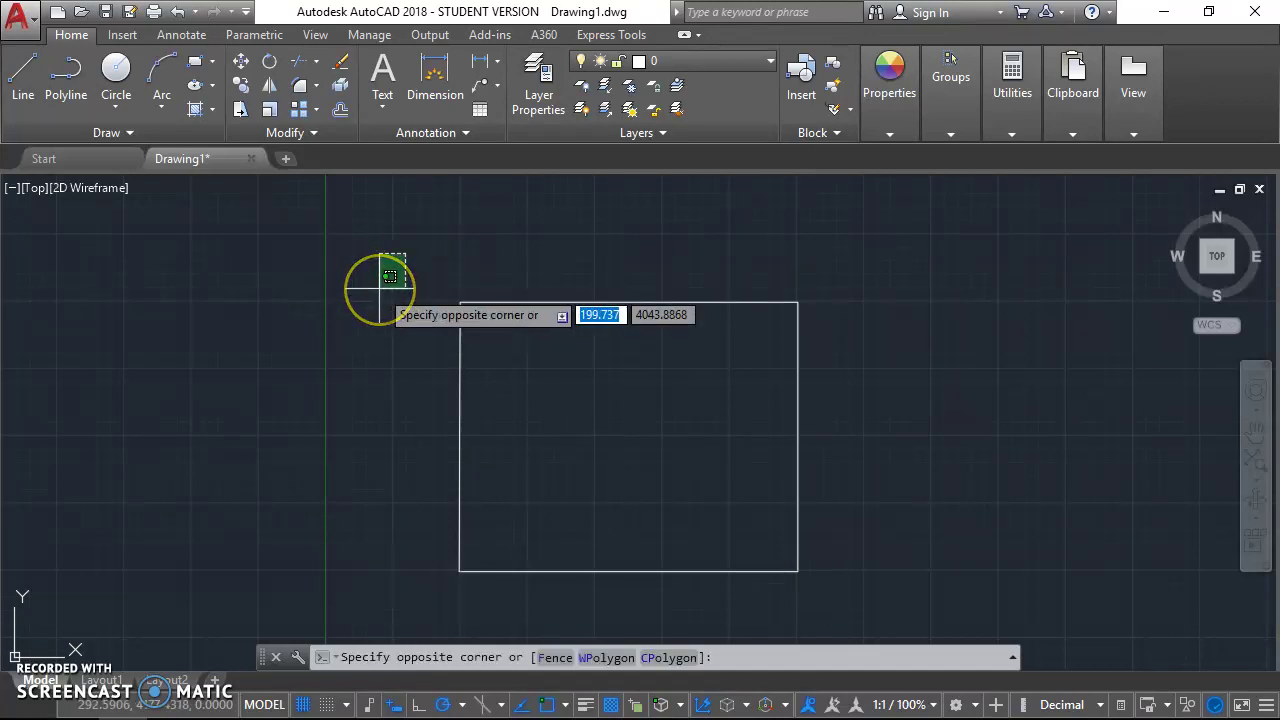
pyautogui.press('Escape')
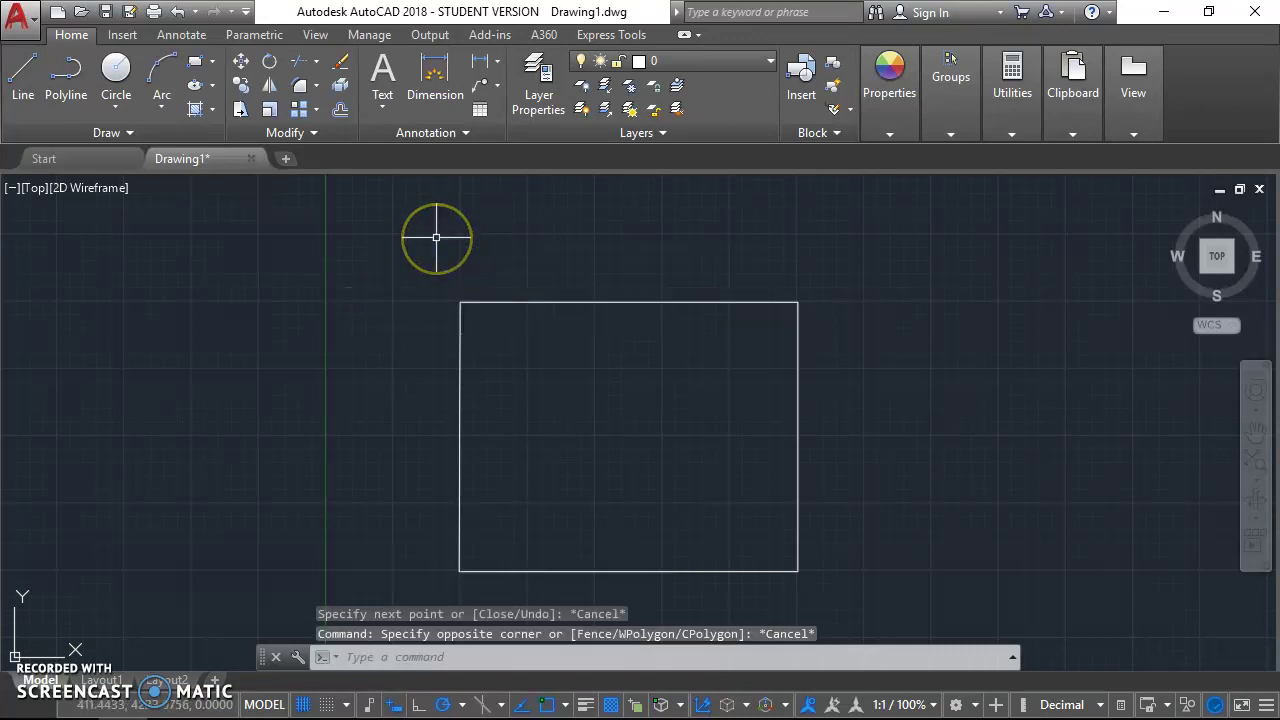
pyautogui.press('Escape')
pyautogui.press('Escape')
pyautogui.press('Escape')
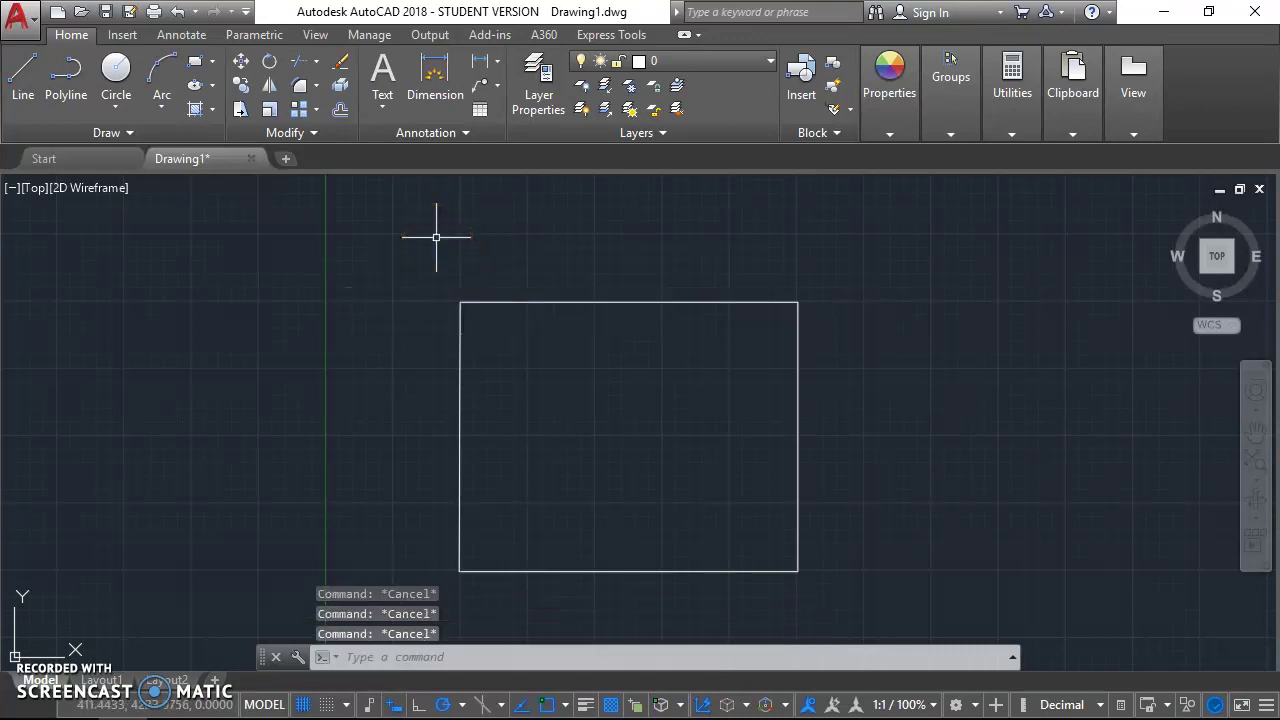
pyautogui.click(417, 275)
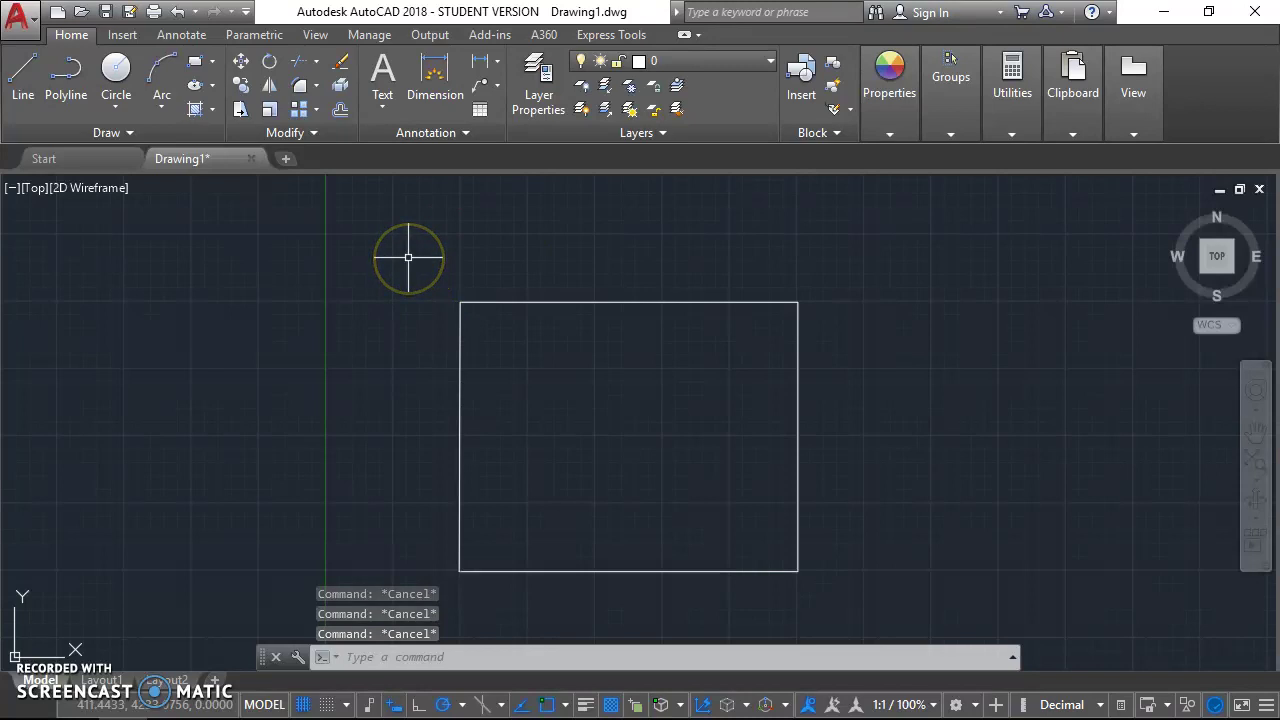
pyautogui.moveTo(420, 246)
pyautogui.mouseDown()
pyautogui.moveTo(757, 431)
pyautogui.moveTo(878, 587)
pyautogui.mouseUp()
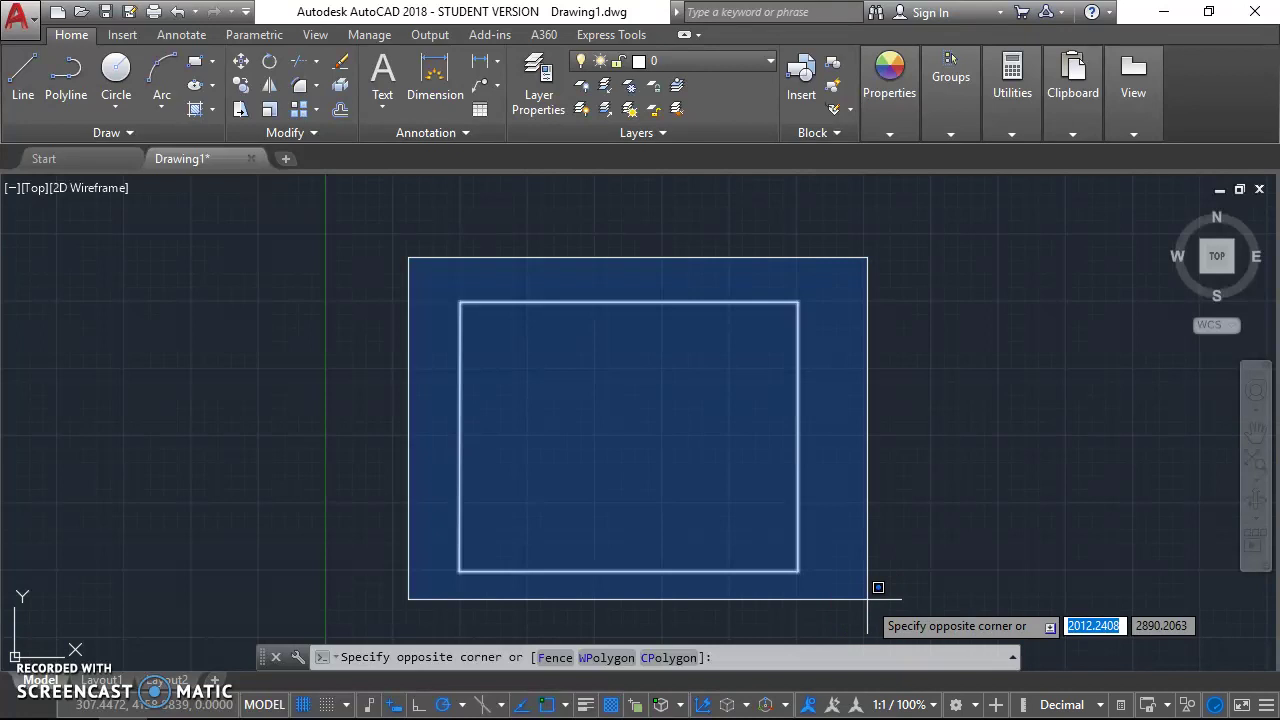
pyautogui.click(878, 587)
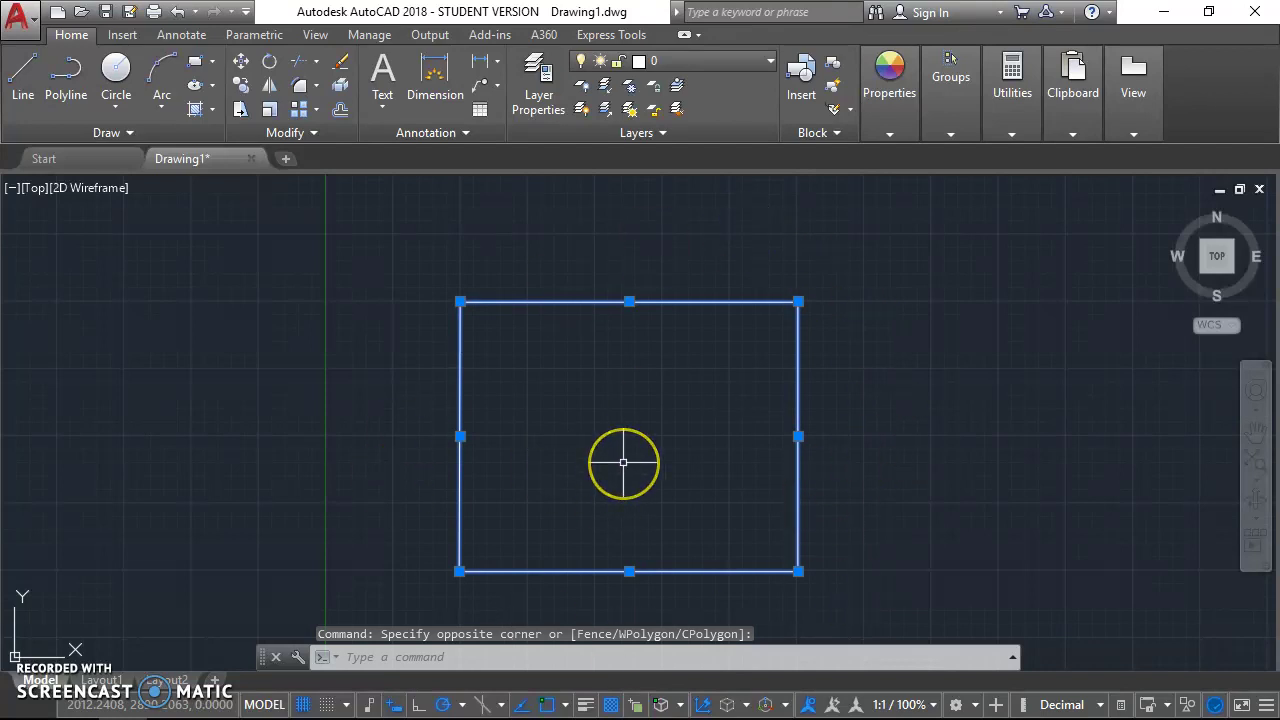
pyautogui.press('Delete')
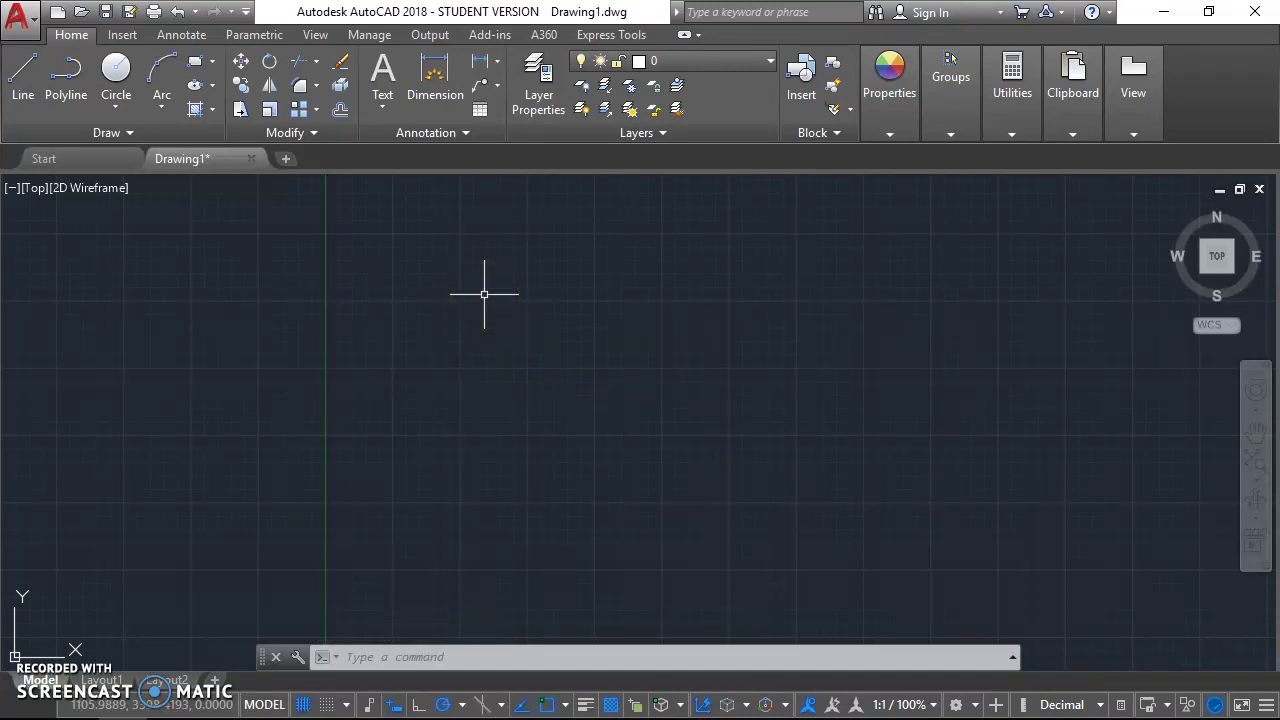
# Start LINE at the square's top-left corner and draw a 500-unit horizontal first side.
pyautogui.click(460, 286)
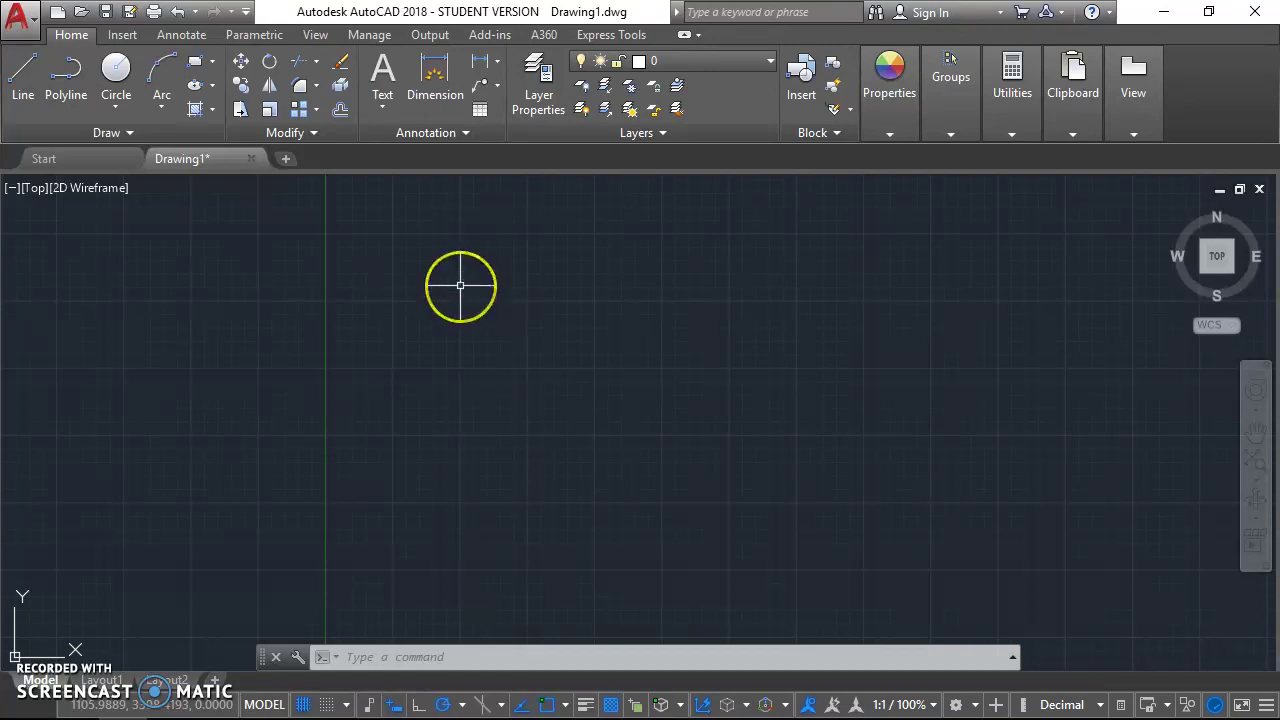
pyautogui.press('Escape')
pyautogui.press('Escape')
pyautogui.write('L')
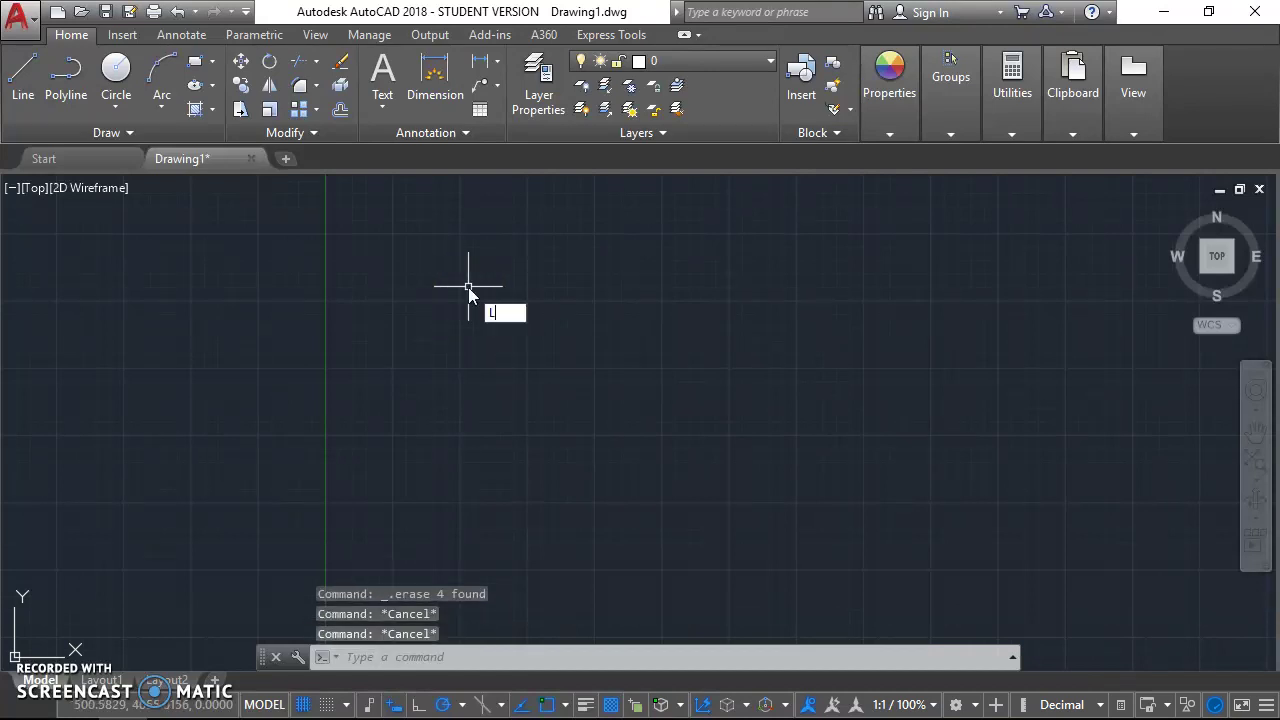
pyautogui.press('Return')
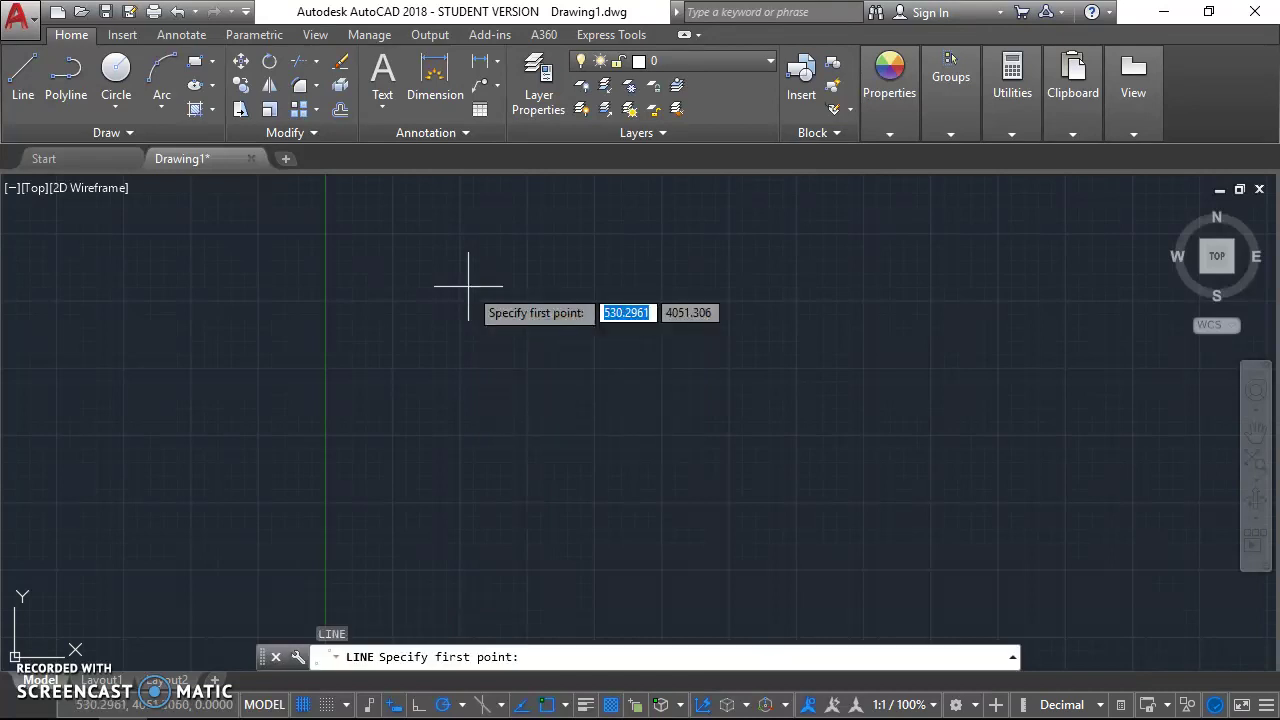
pyautogui.click(391, 300)
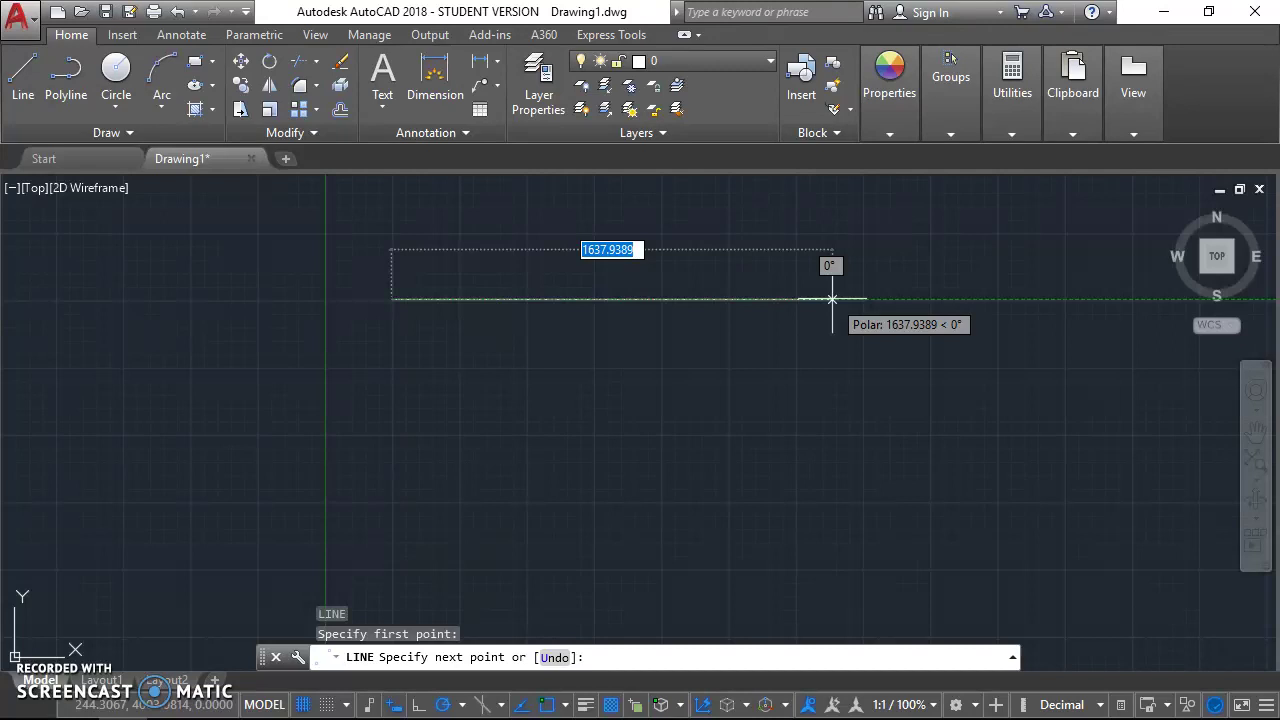
pyautogui.write('500')
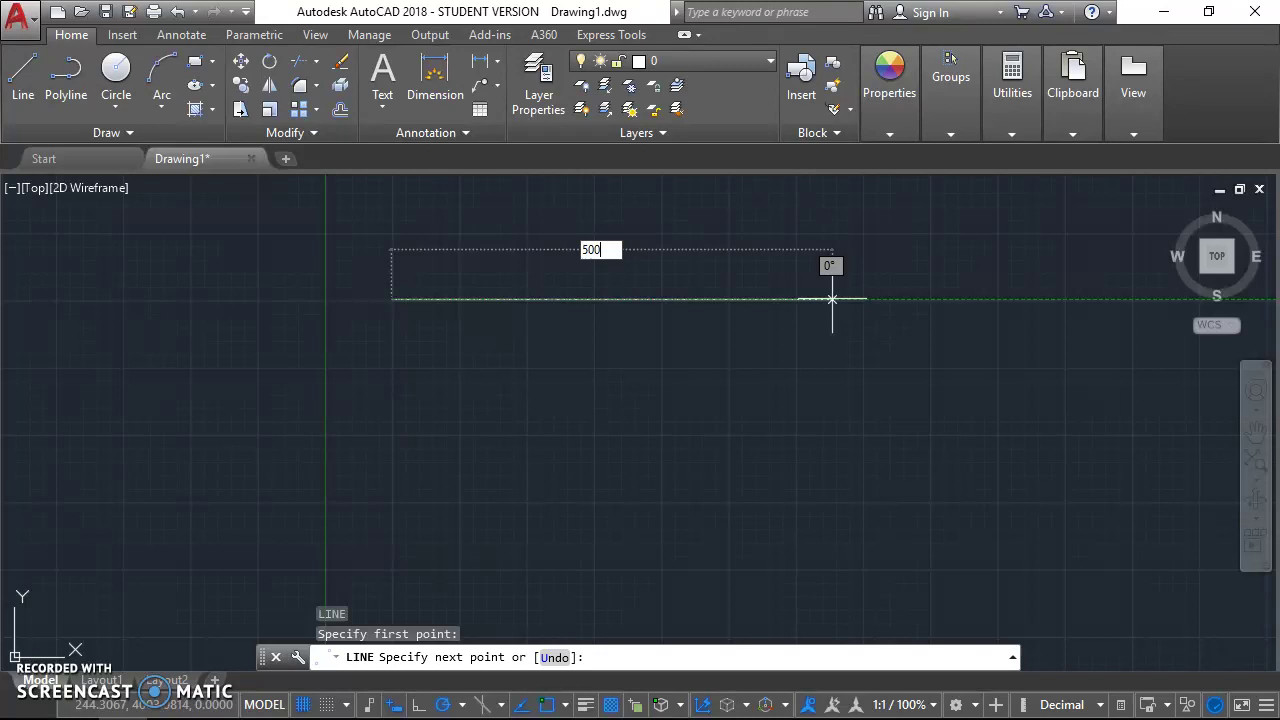
pyautogui.press('Return')
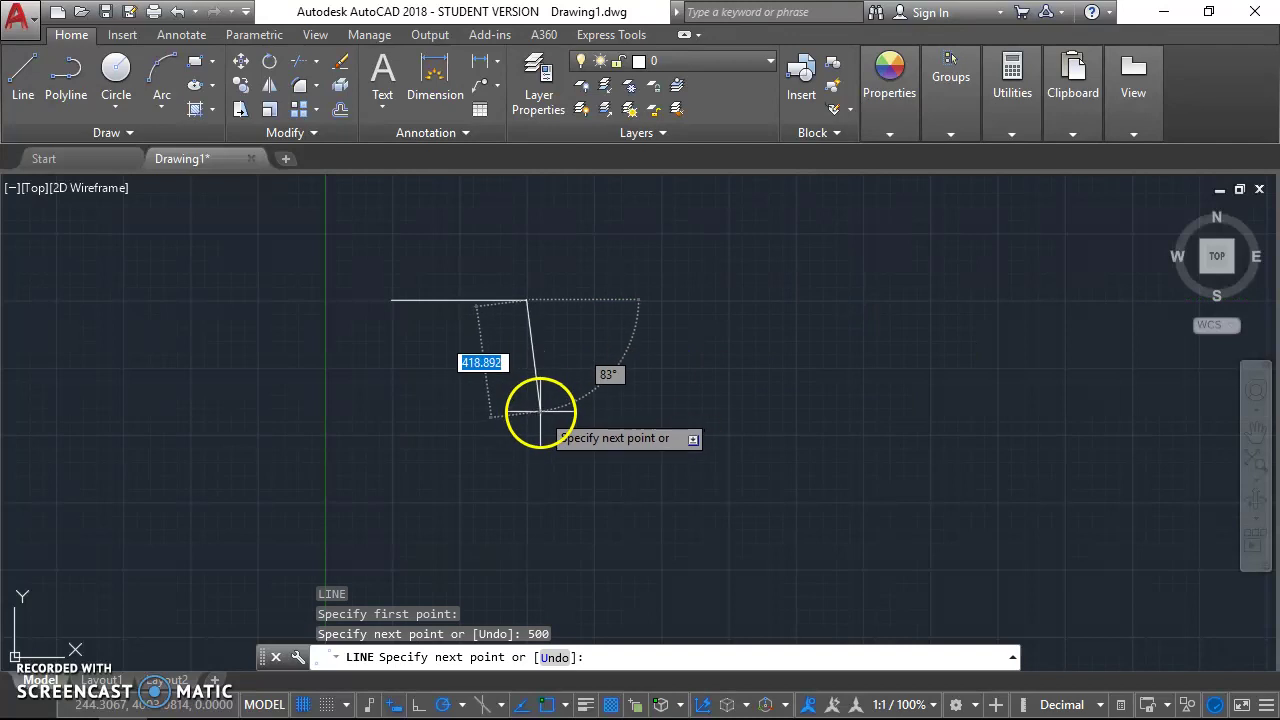
pyautogui.scroll(1, 590, 372)
pyautogui.scroll(-2, 593, 372)
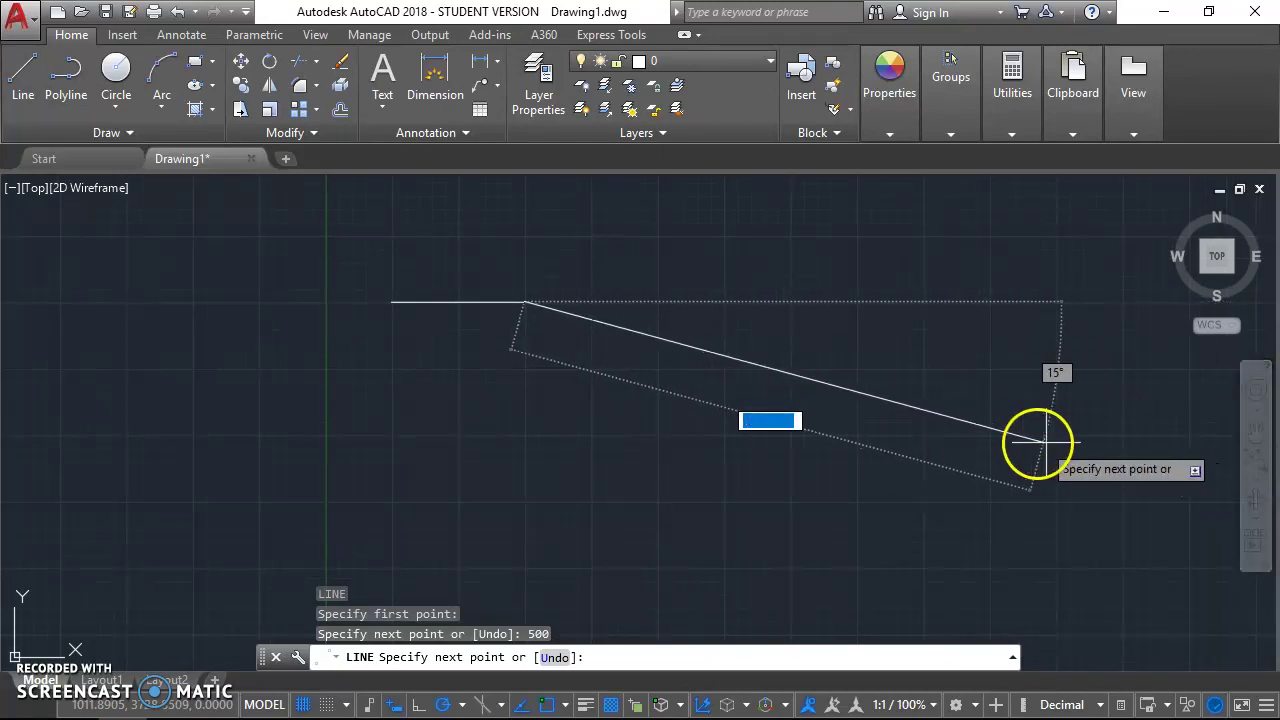
# Pan and zoom the view so the 500-unit line sits near the top centre.
pyautogui.click(1256, 430)
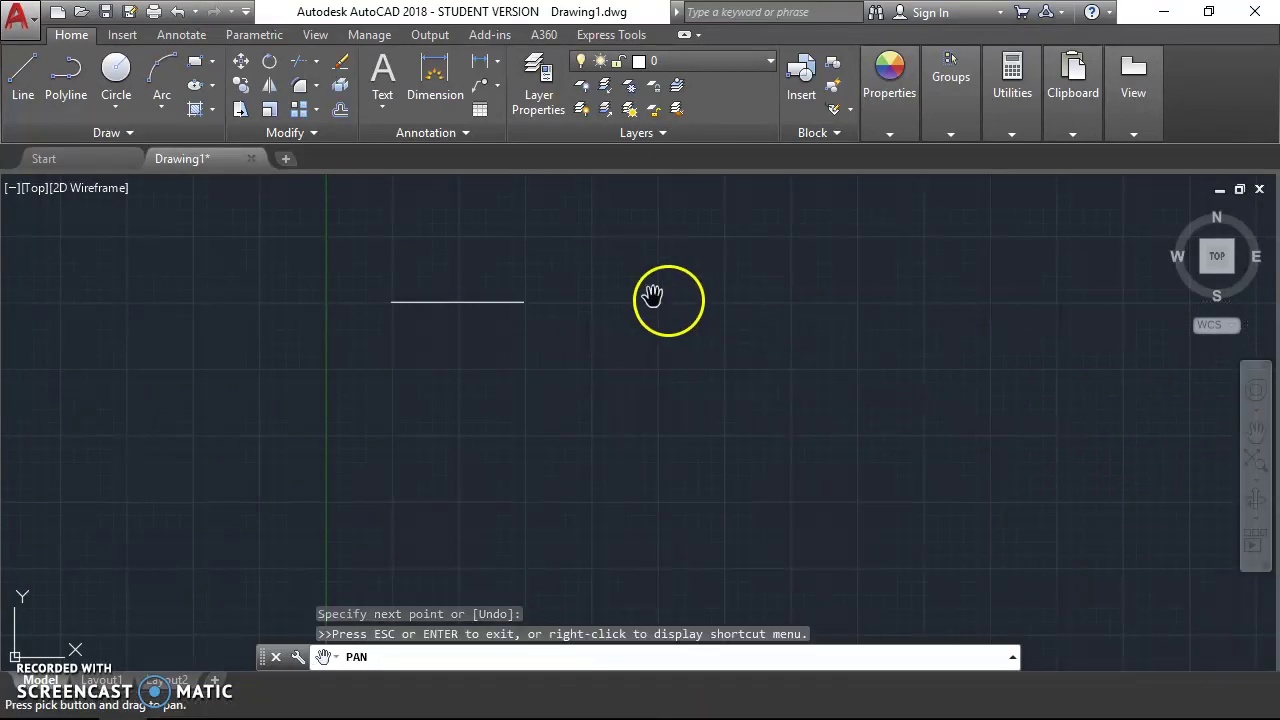
pyautogui.moveTo(450, 320); pyautogui.dragTo(638, 418)
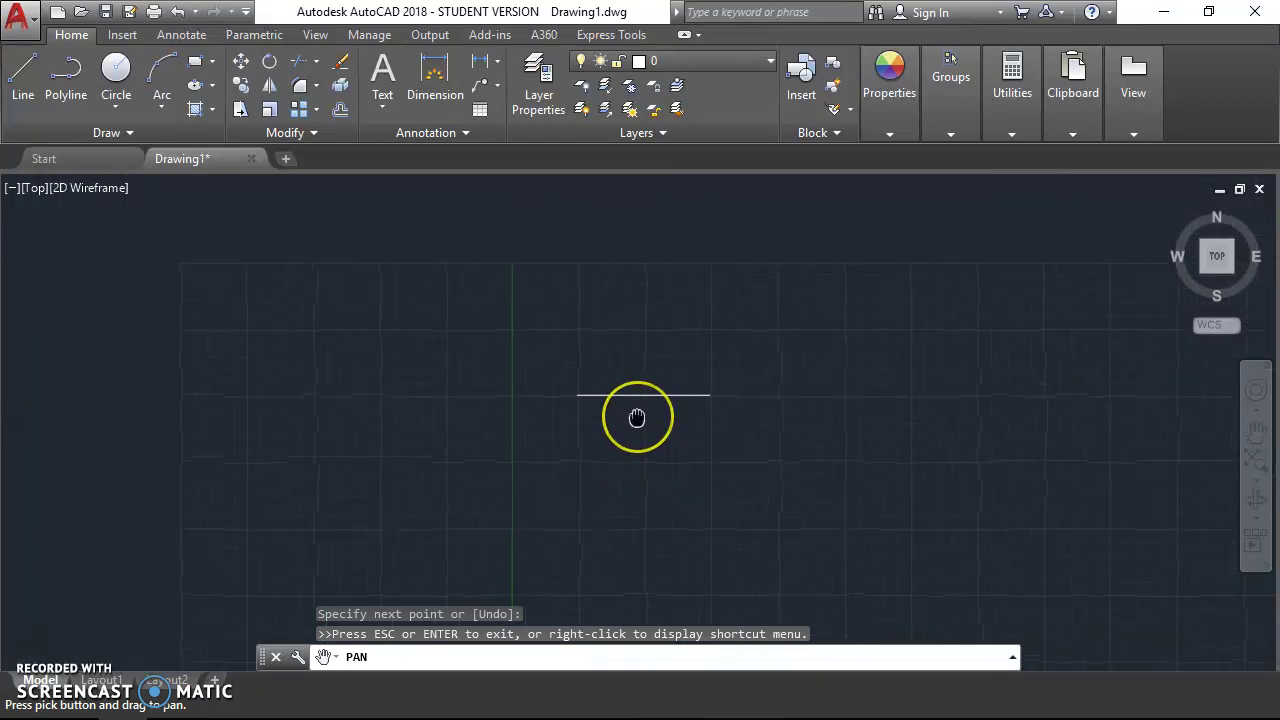
pyautogui.scroll(4, 565, 387)
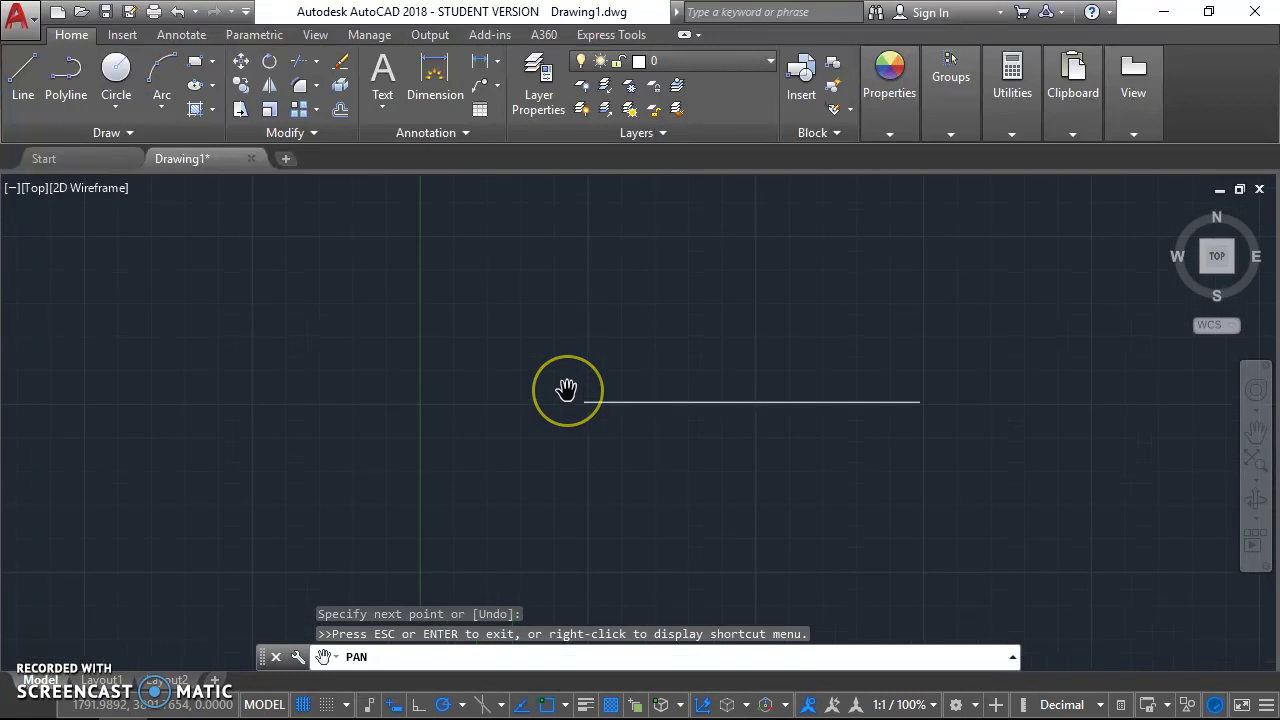
pyautogui.moveTo(706, 471); pyautogui.dragTo(609, 369)
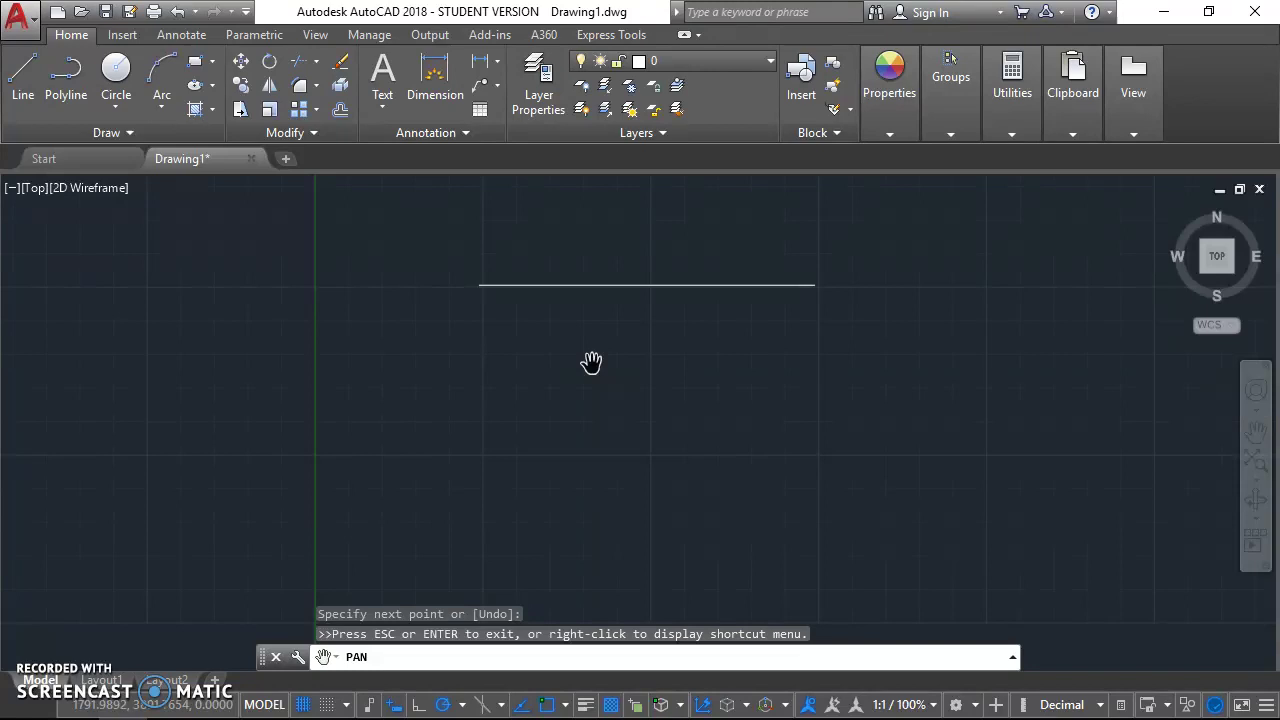
pyautogui.scroll(2, 591, 362)
pyautogui.scroll(-2, 594, 368)
pyautogui.scroll(2, 594, 370)
pyautogui.scroll(-2, 594, 370)
pyautogui.scroll(-2, 594, 370)
pyautogui.scroll(-1, 594, 370)
pyautogui.scroll(3, 591, 366)
pyautogui.scroll(2, 588, 365)
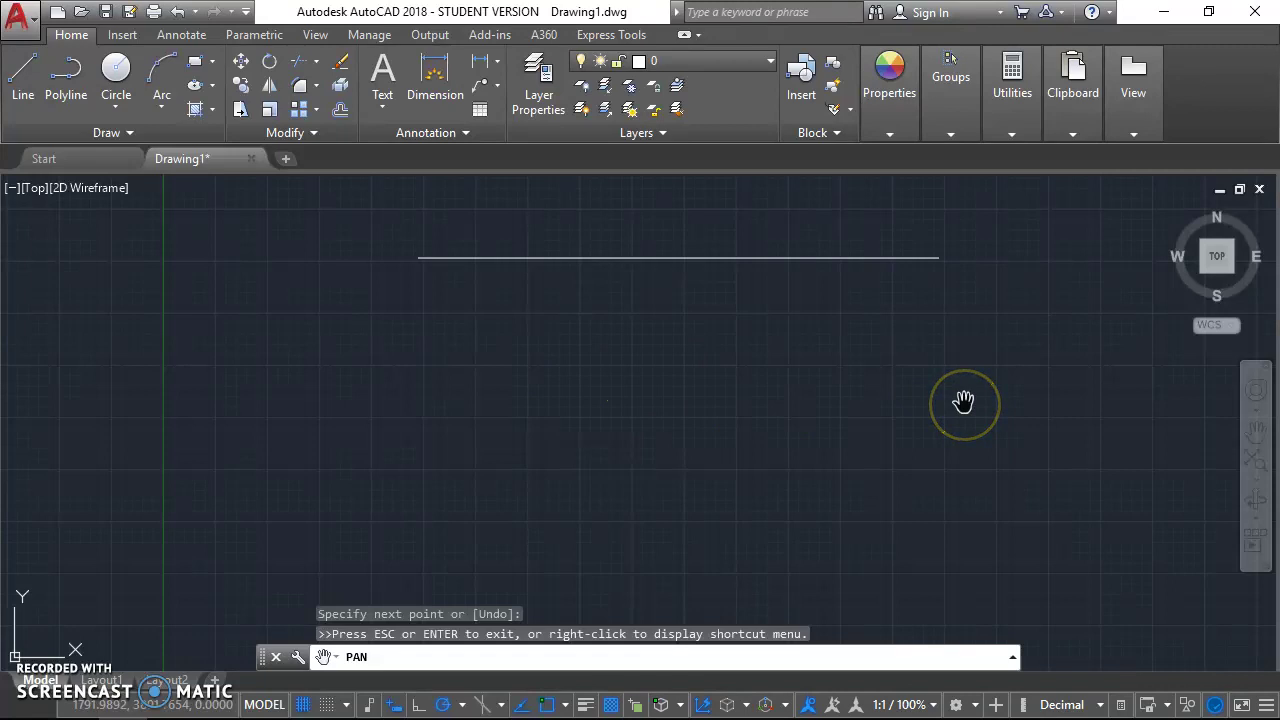
# Resume LINE and add the 500-unit vertical right side of the square.
pyautogui.press('Escape')
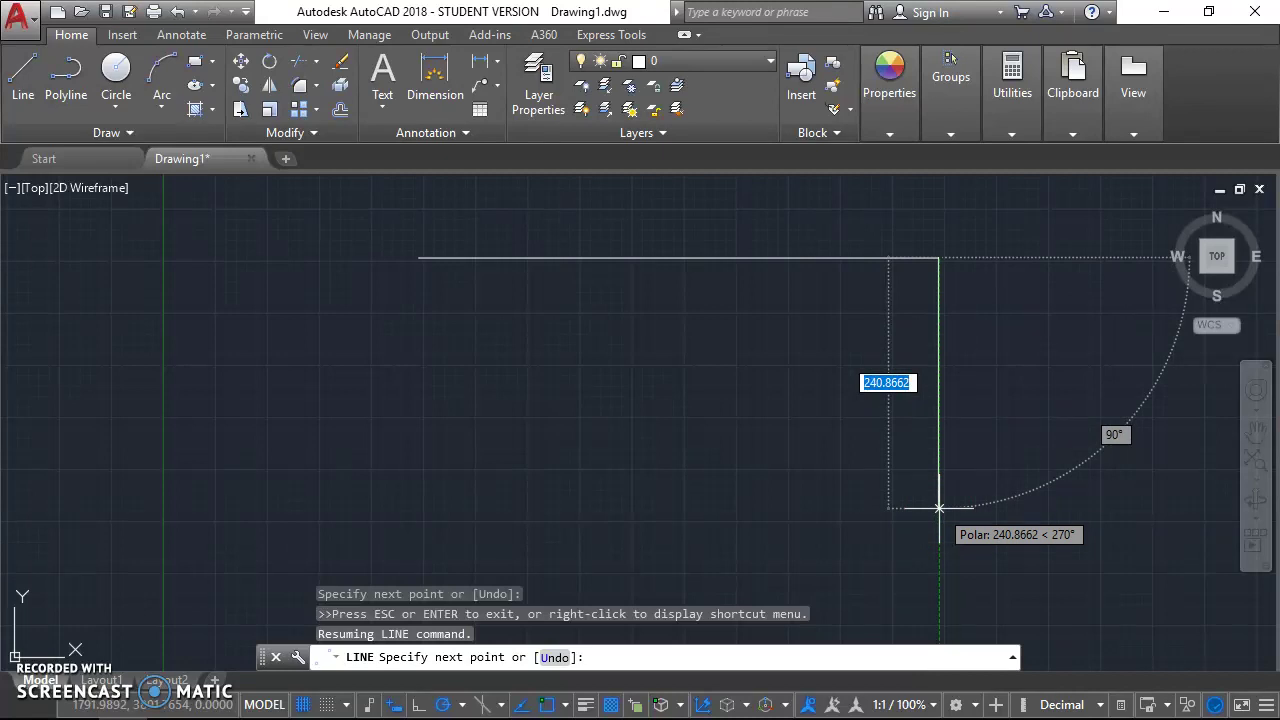
pyautogui.write('500')
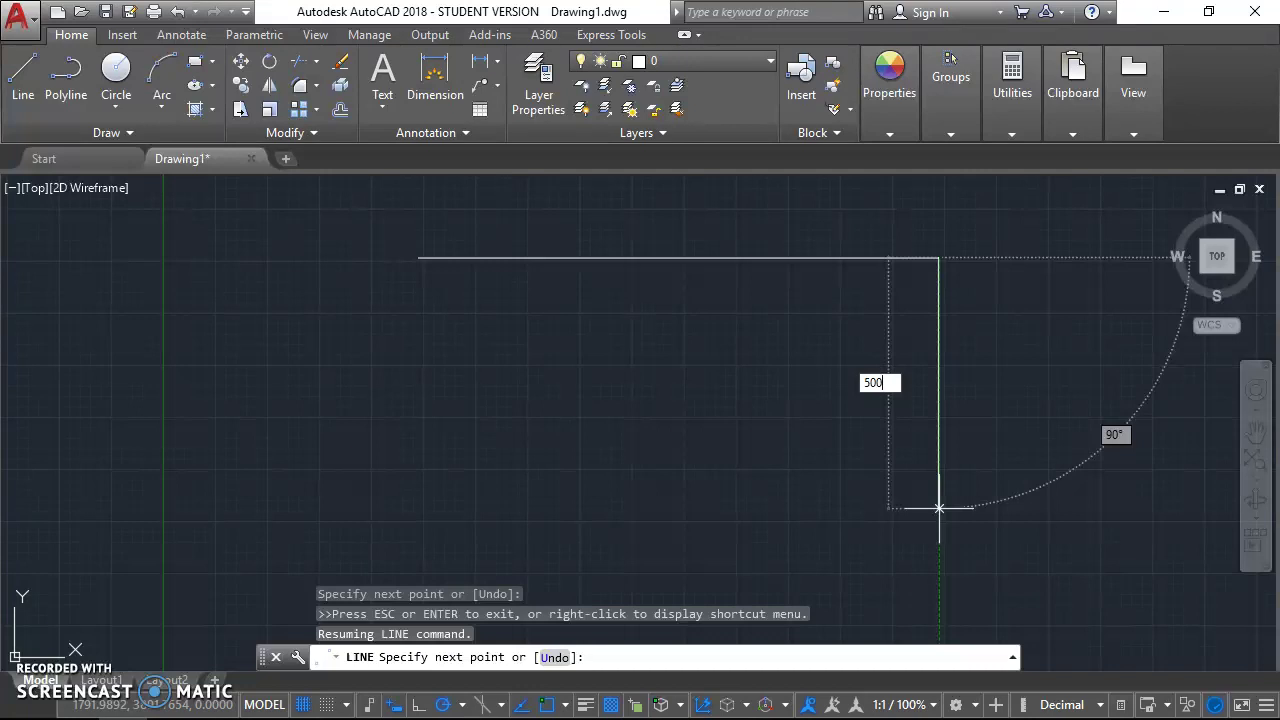
pyautogui.press('Return')
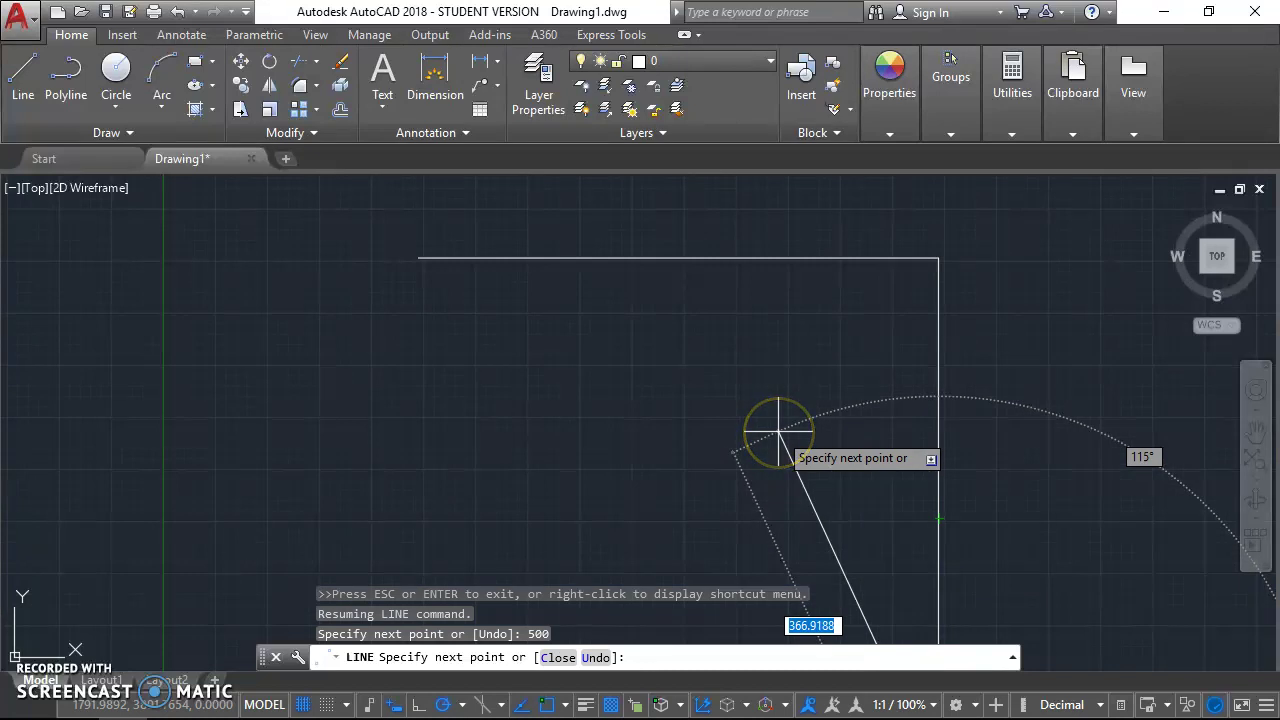
pyautogui.scroll(-1, 772, 434)
pyautogui.scroll(-1, 772, 434)
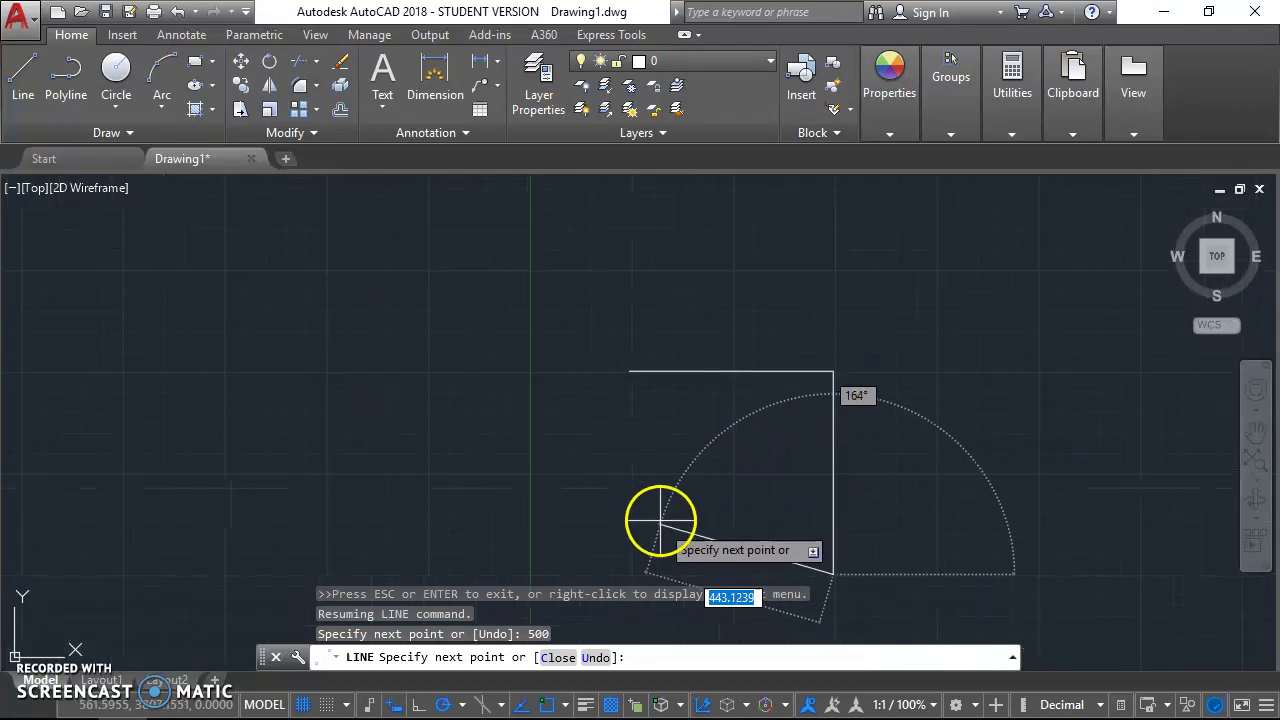
# Recentre the view, add the 500-unit bottom and left sides, then end LINE.
pyautogui.click(1258, 428)
pyautogui.moveTo(871, 434); pyautogui.dragTo(820, 308)
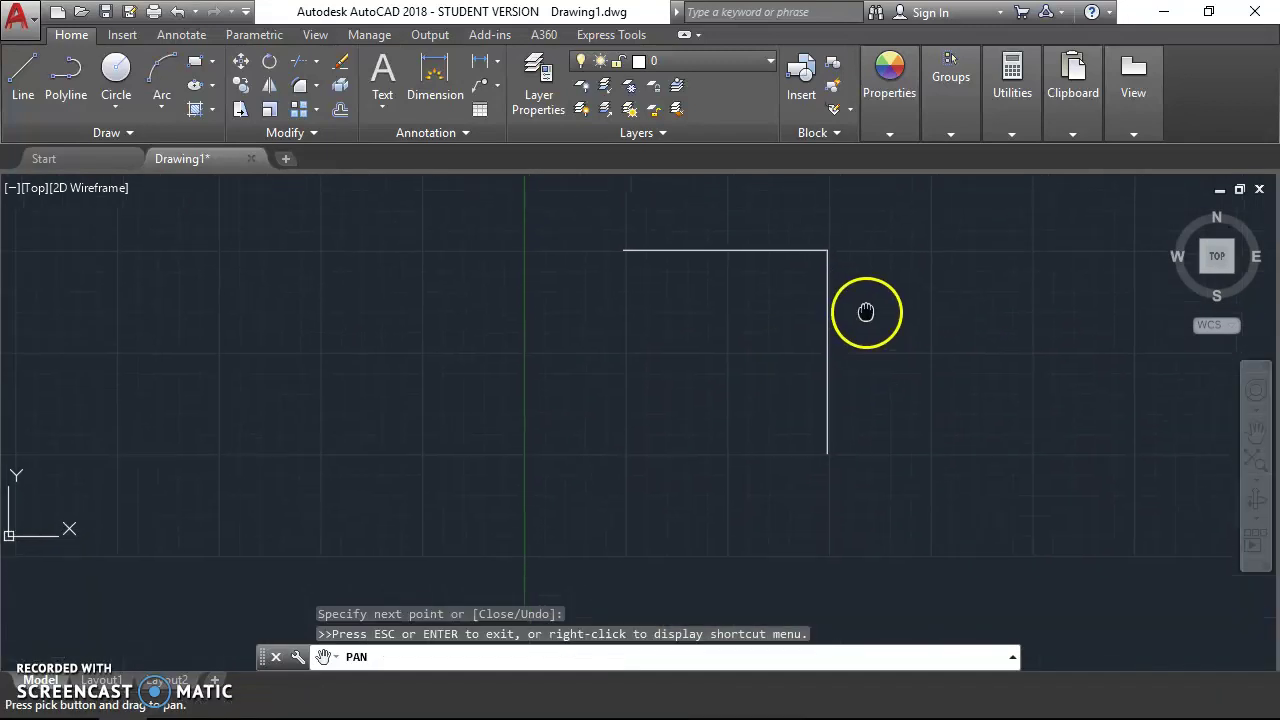
pyautogui.press('Escape')
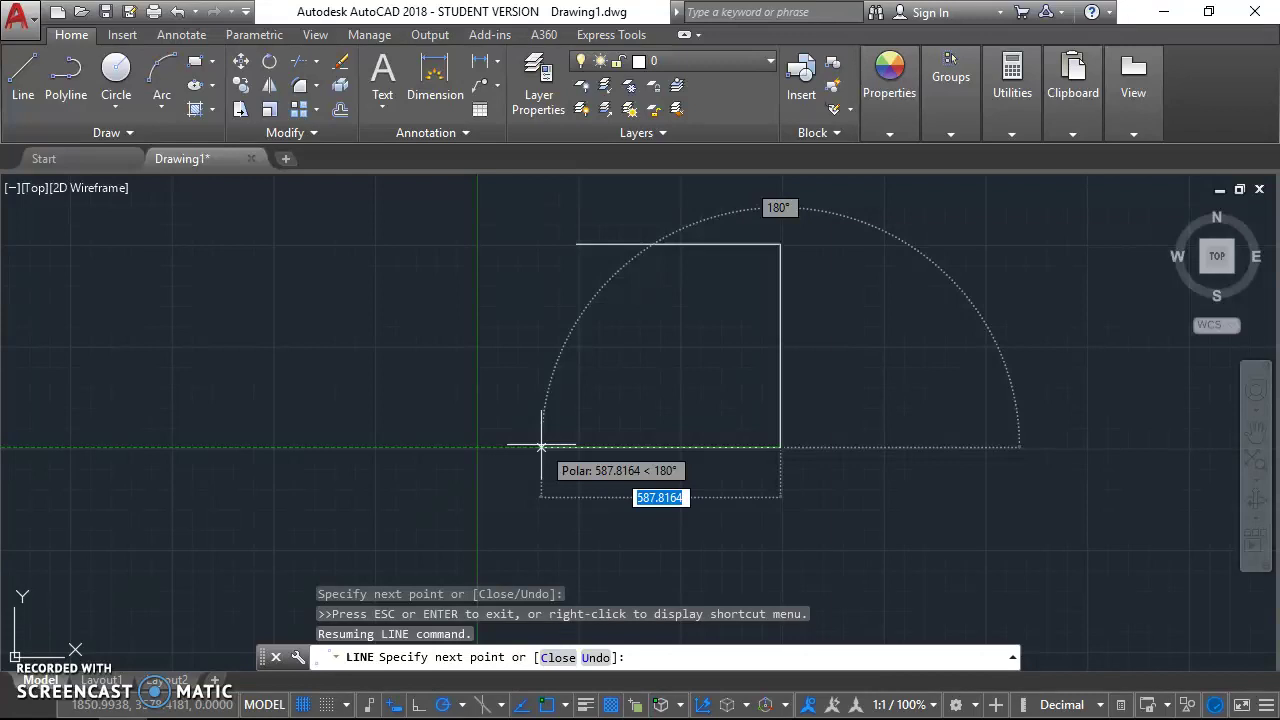
pyautogui.write('500')
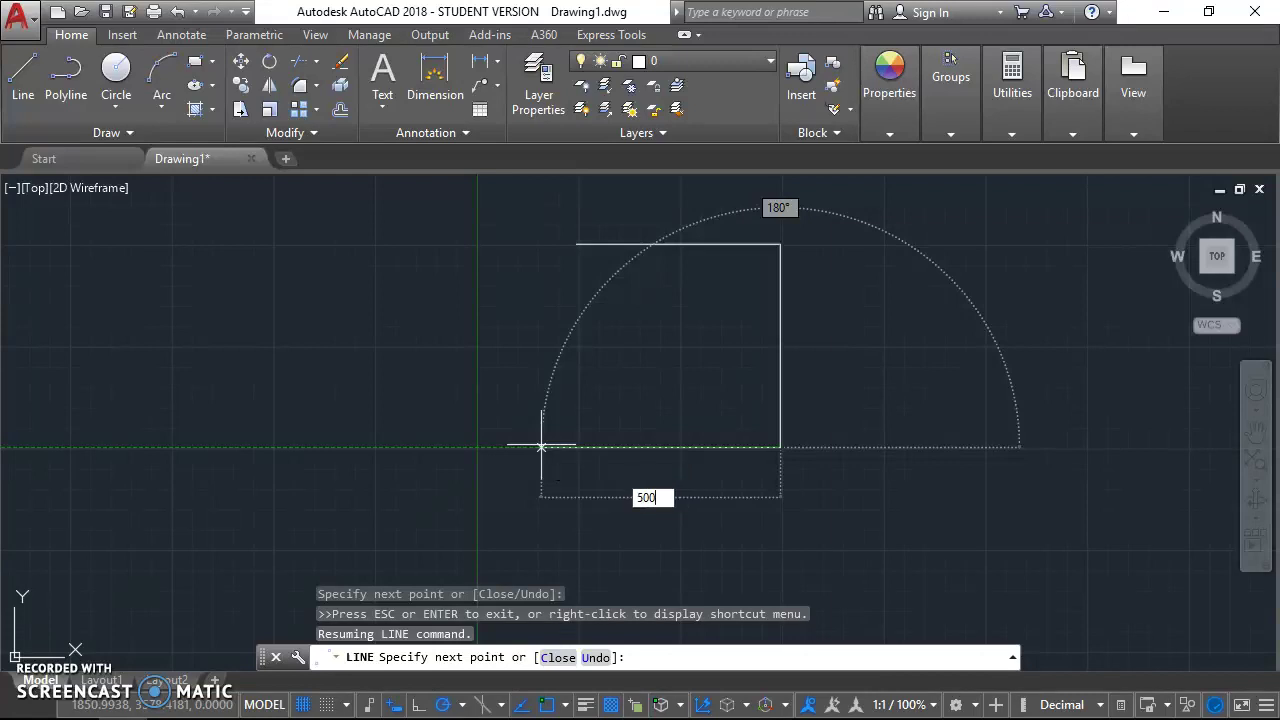
pyautogui.press('Return')
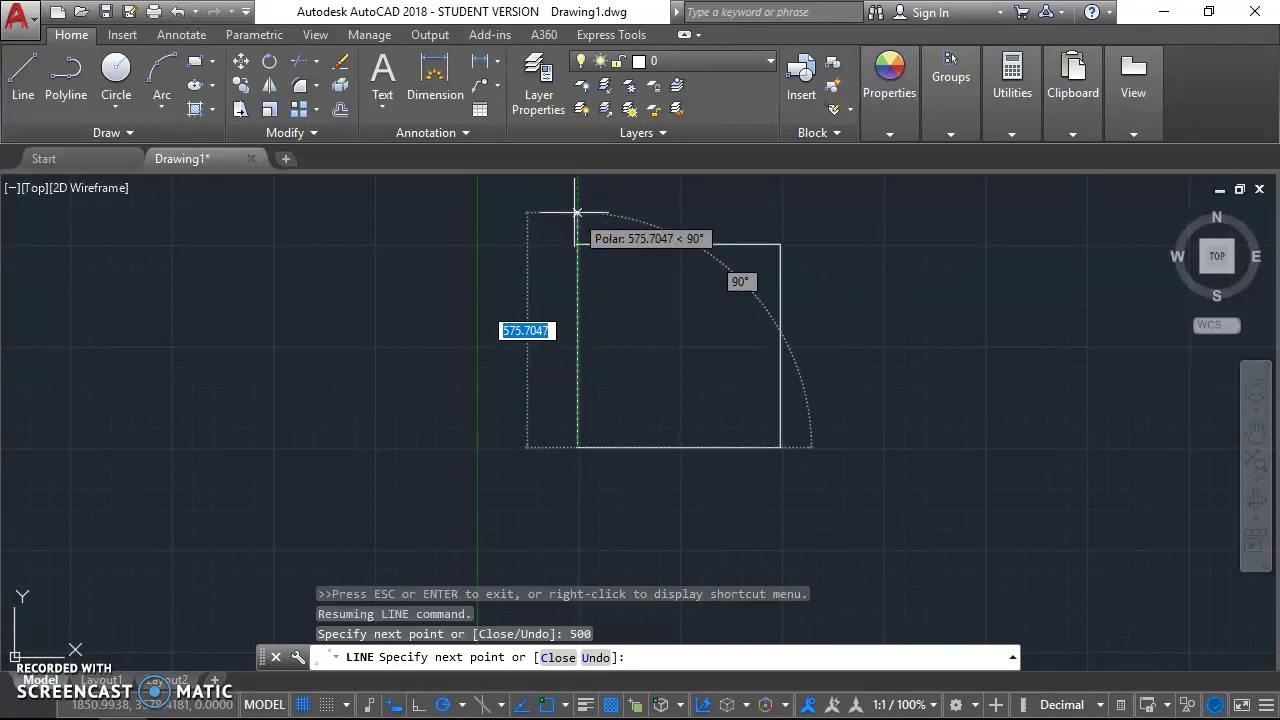
pyautogui.write('500')
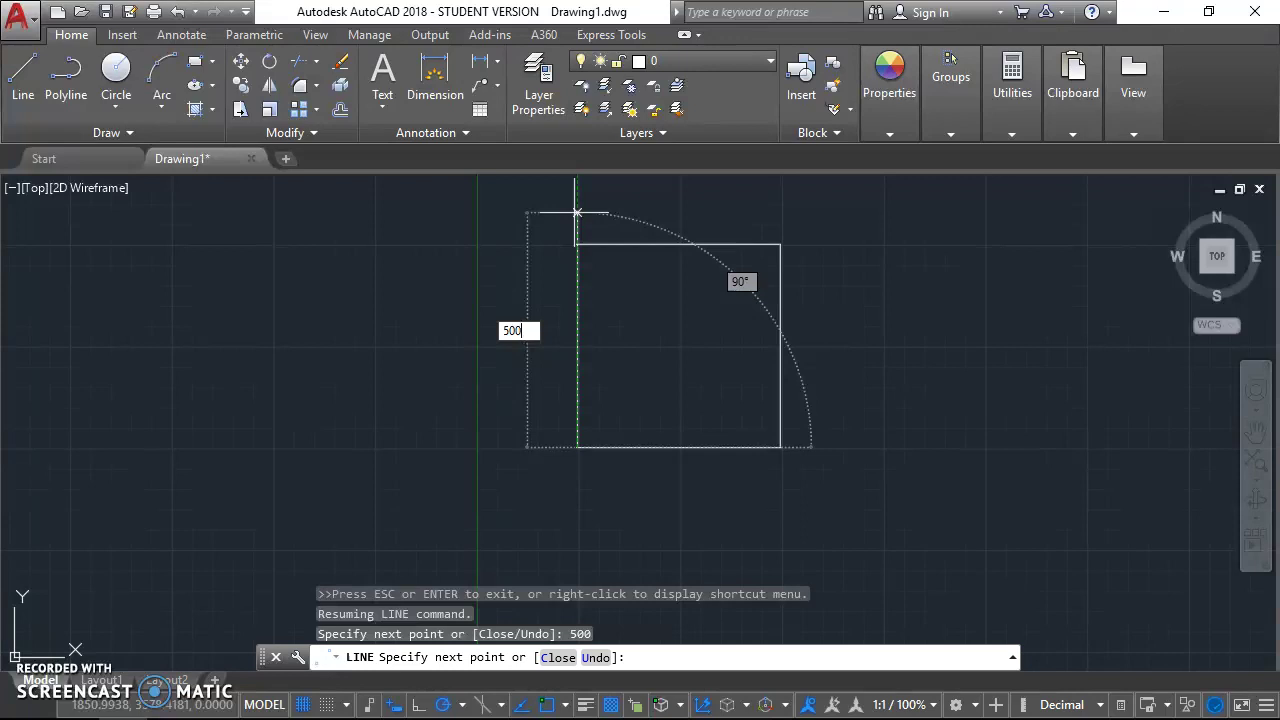
pyautogui.press('Return')
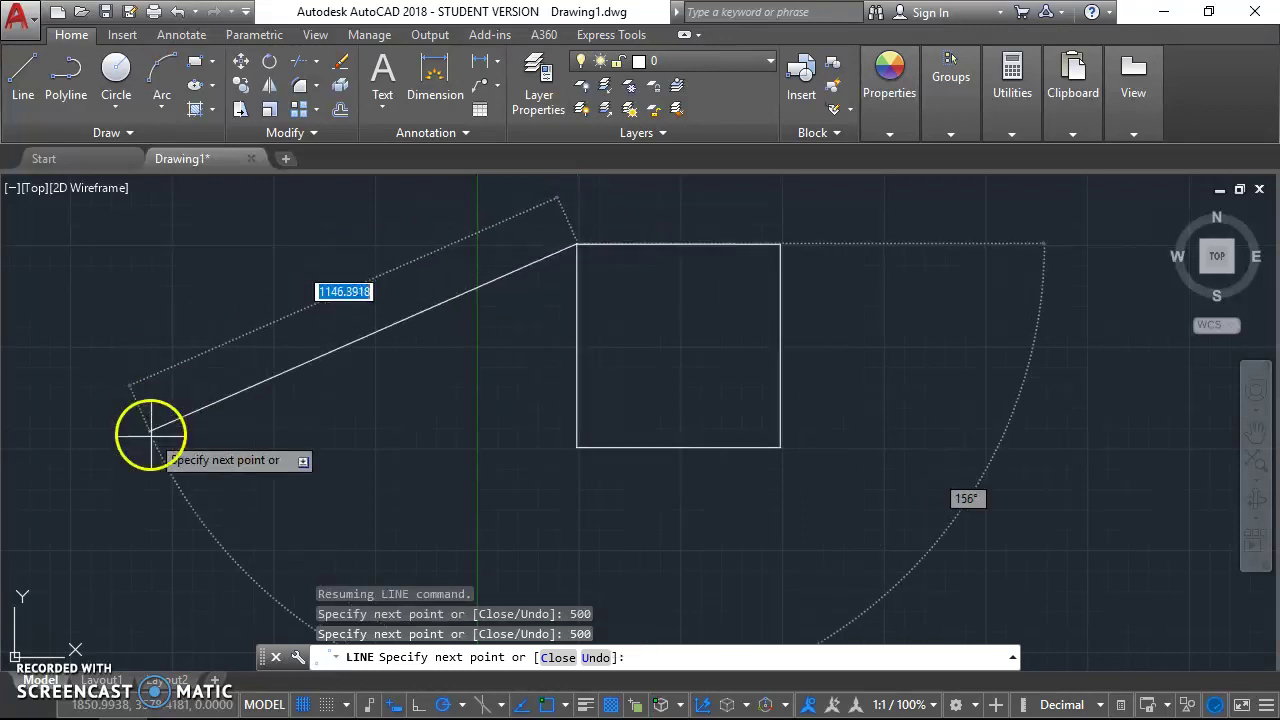
pyautogui.press('Escape')
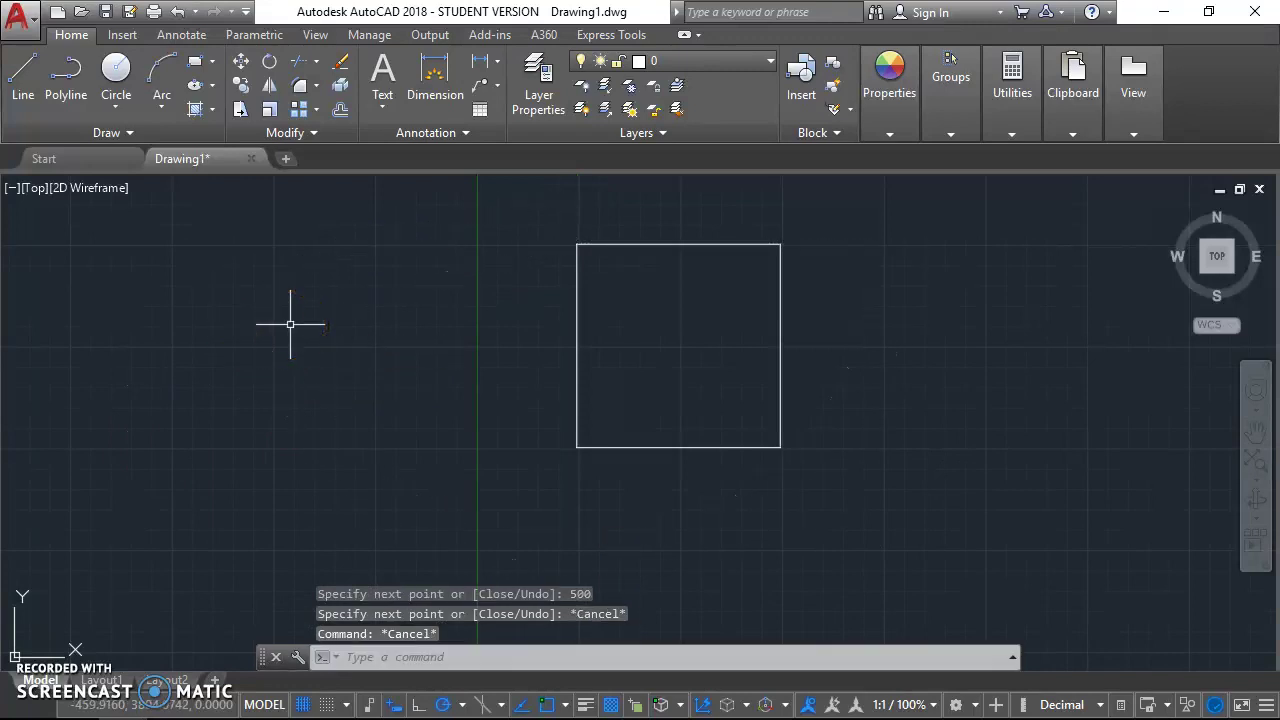
# Zoom and pan the view to make room to the left of the square.
pyautogui.scroll(2, 446, 352)
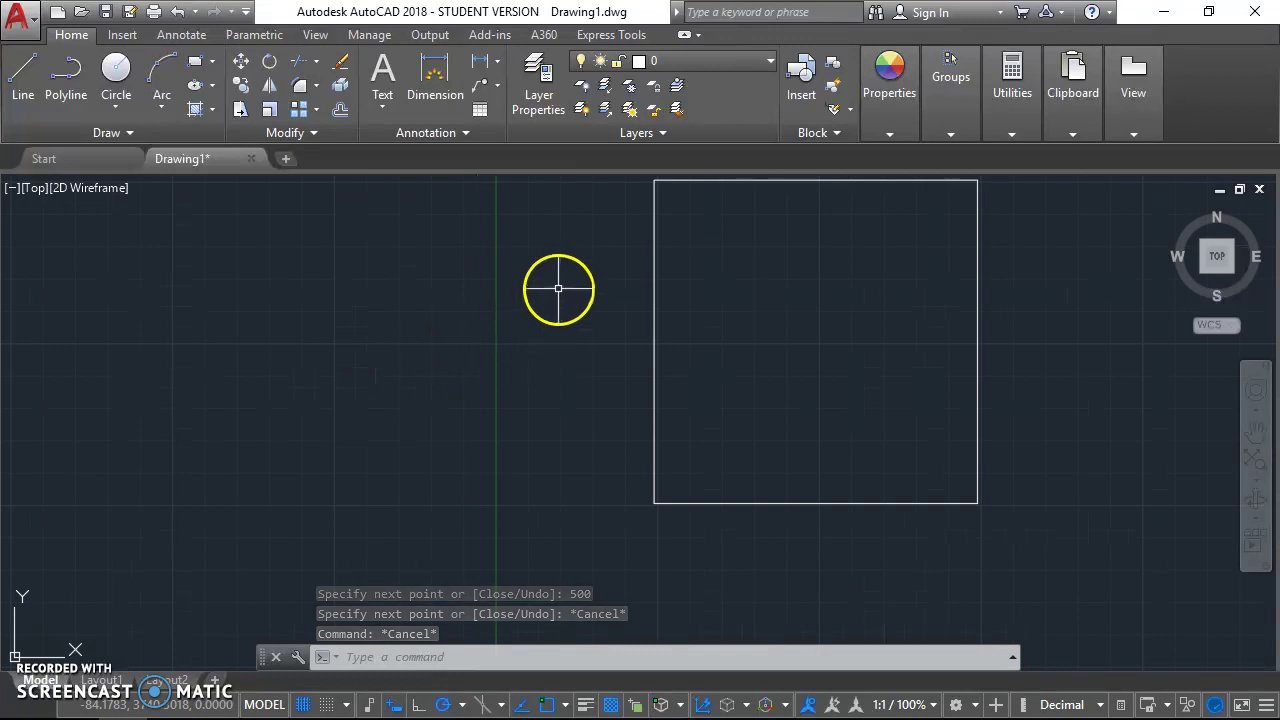
pyautogui.click(1256, 432)
pyautogui.moveTo(868, 292)
pyautogui.mouseDown()
pyautogui.moveTo(824, 334)
pyautogui.moveTo(737, 352)
pyautogui.mouseUp()
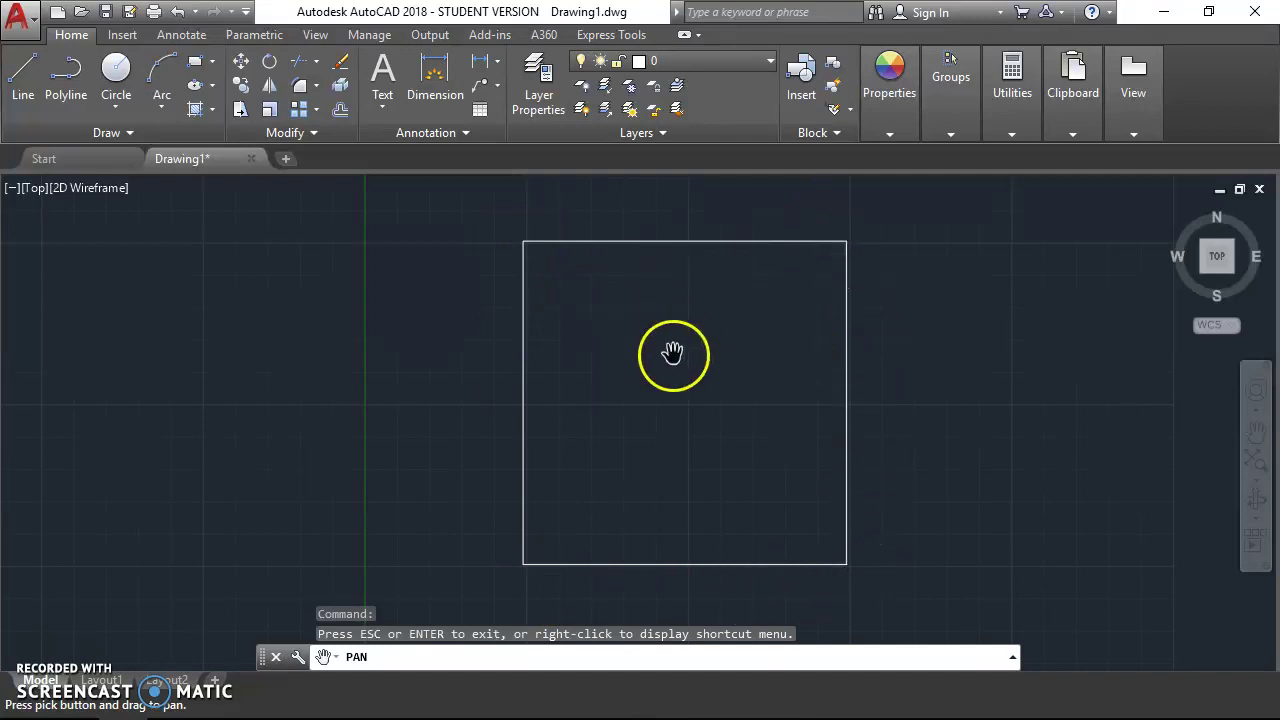
pyautogui.click(259, 348)
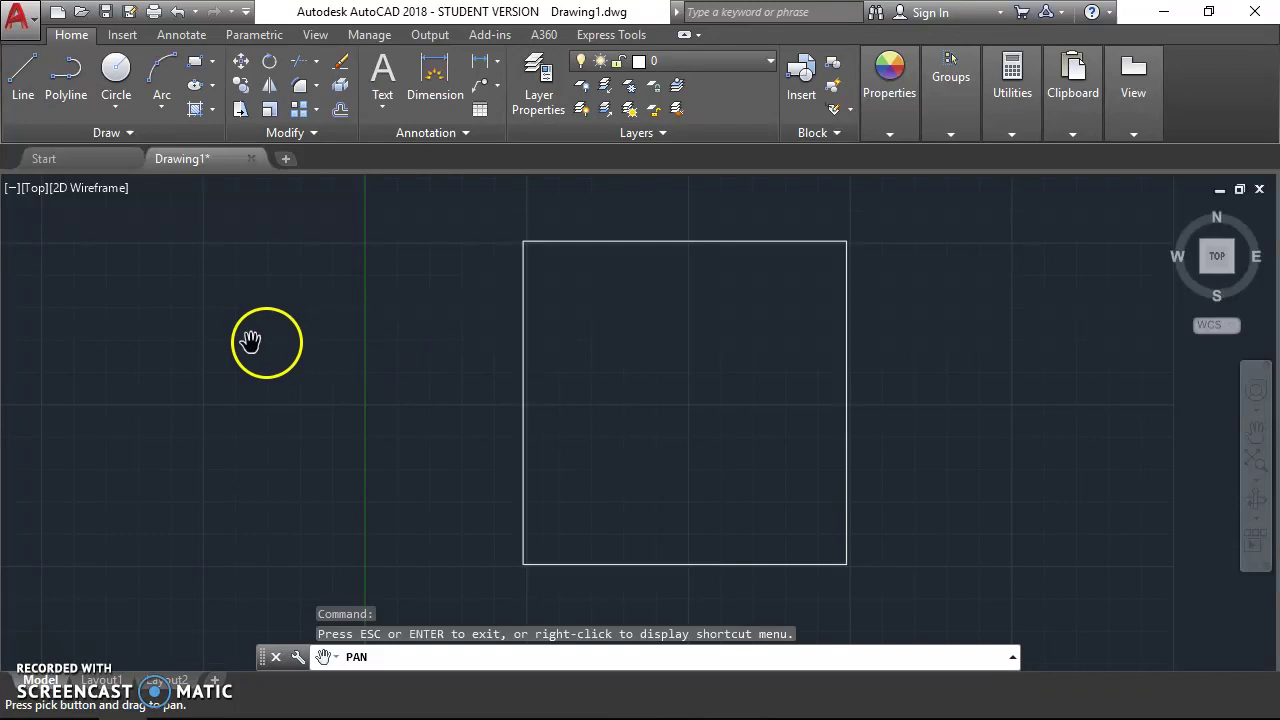
pyautogui.press('Escape')
# Draw a closed LINE triangle: apex, lower-left, lower-right, back to the apex.
pyautogui.write('l')
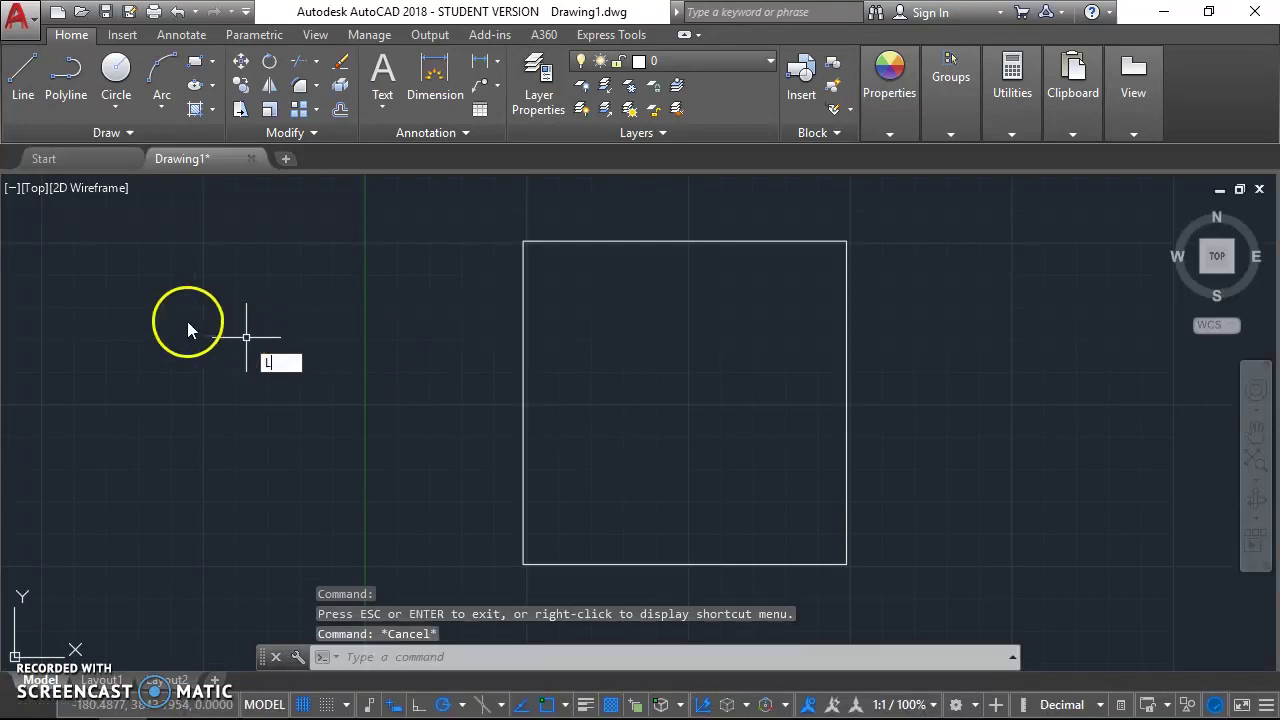
pyautogui.press('Return')
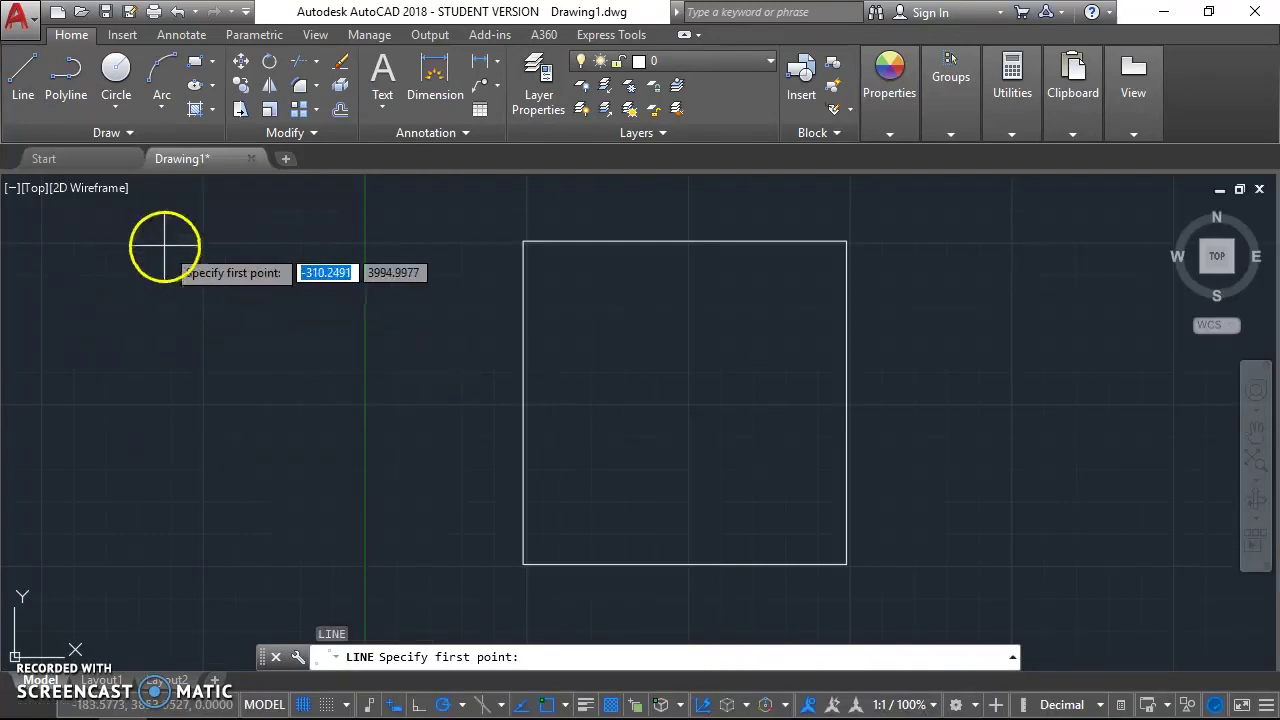
pyautogui.click(287, 242)
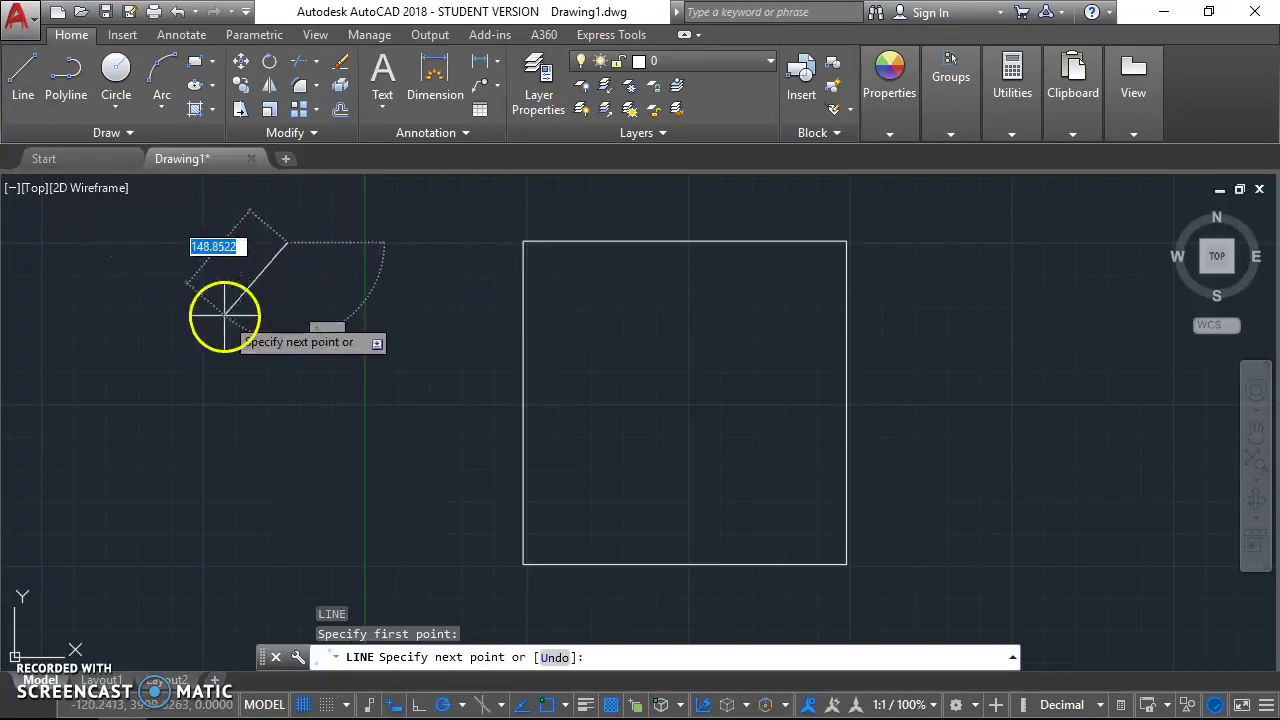
pyautogui.click(95, 498)
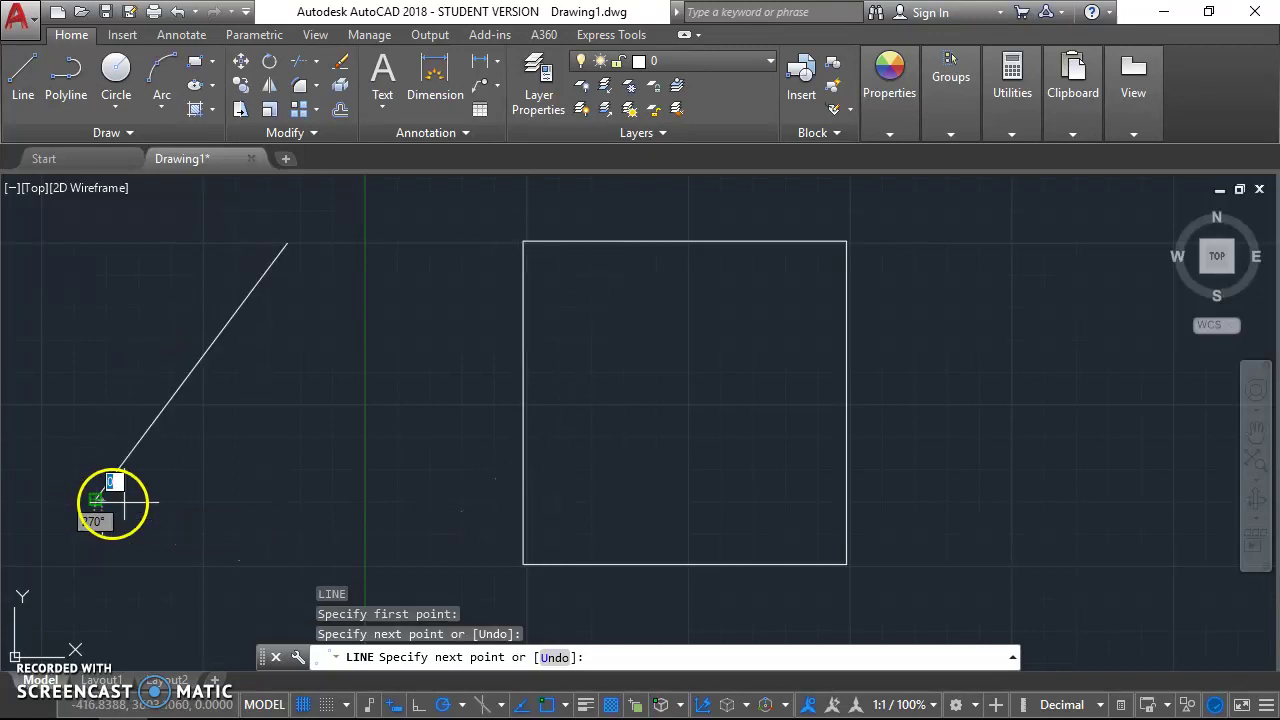
pyautogui.click(437, 498)
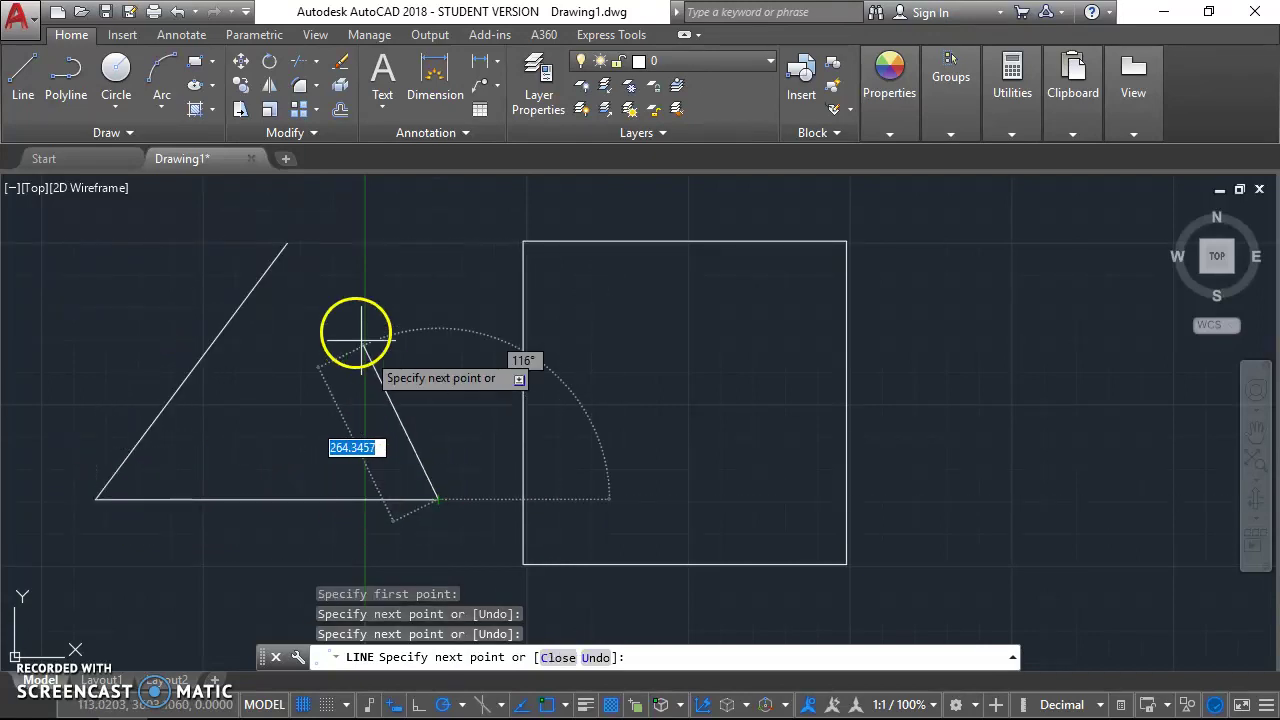
pyautogui.click(287, 242)
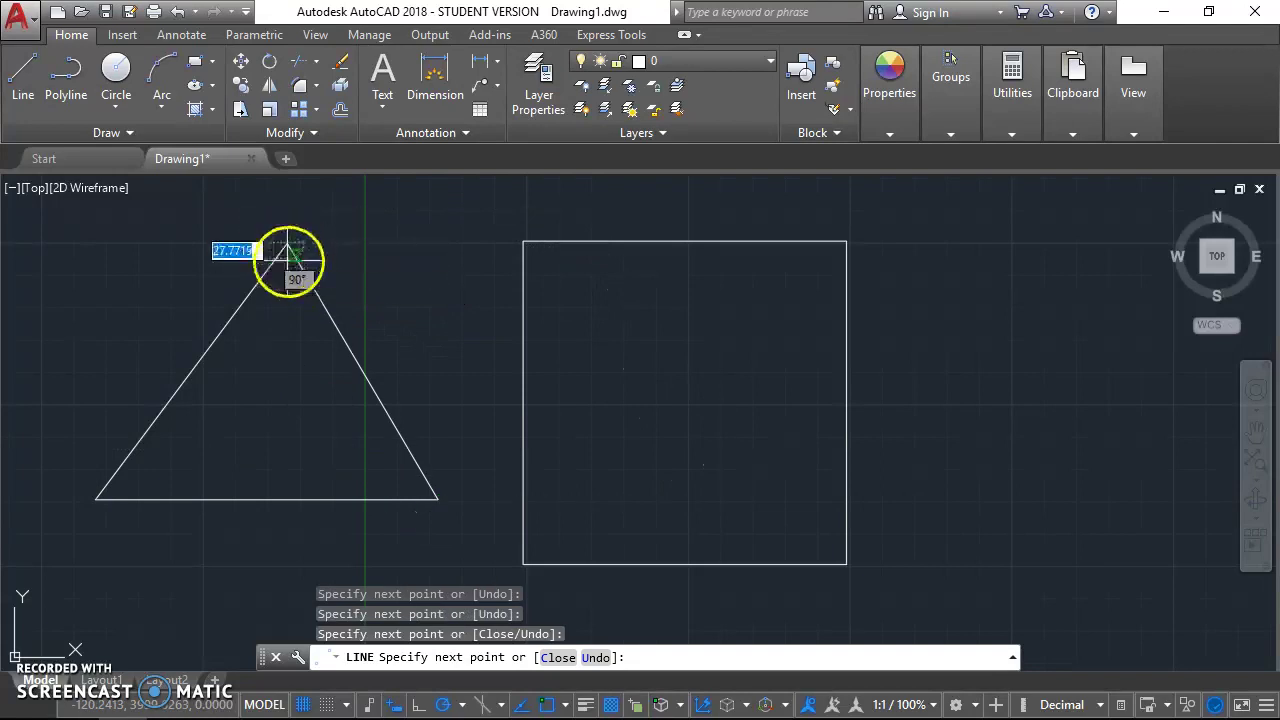
pyautogui.press('Escape')
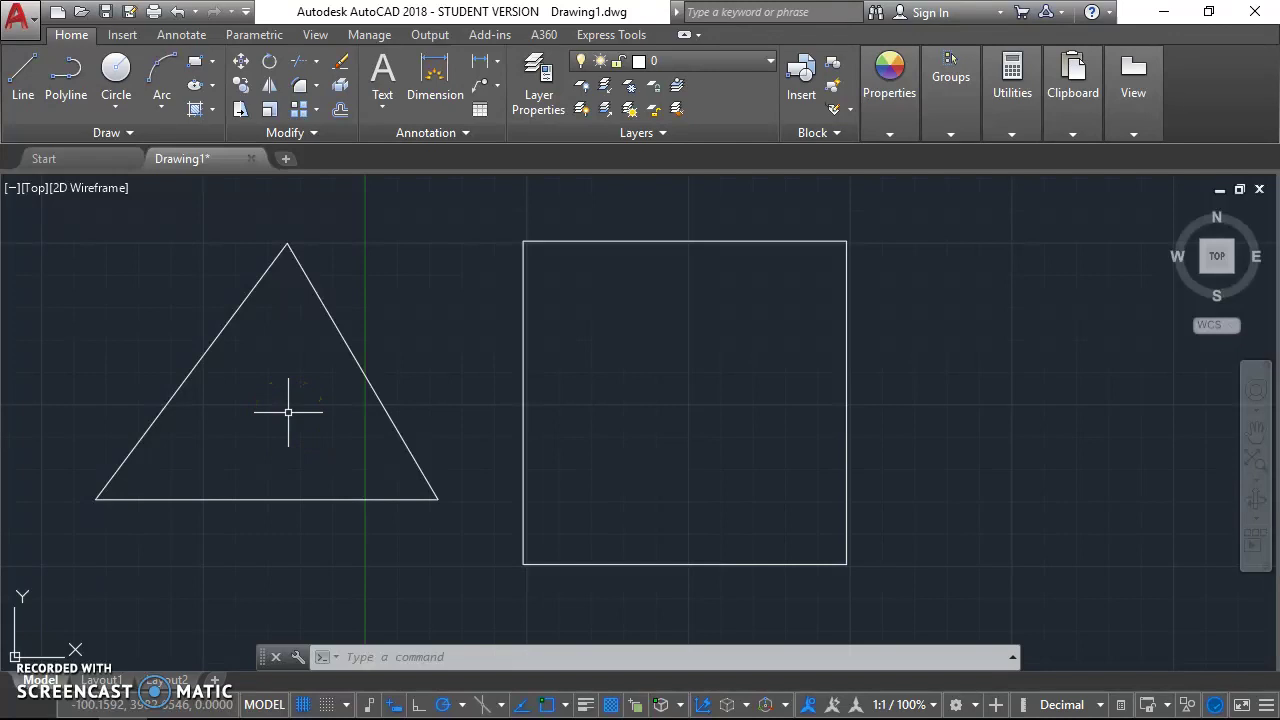
pyautogui.click(304, 410)
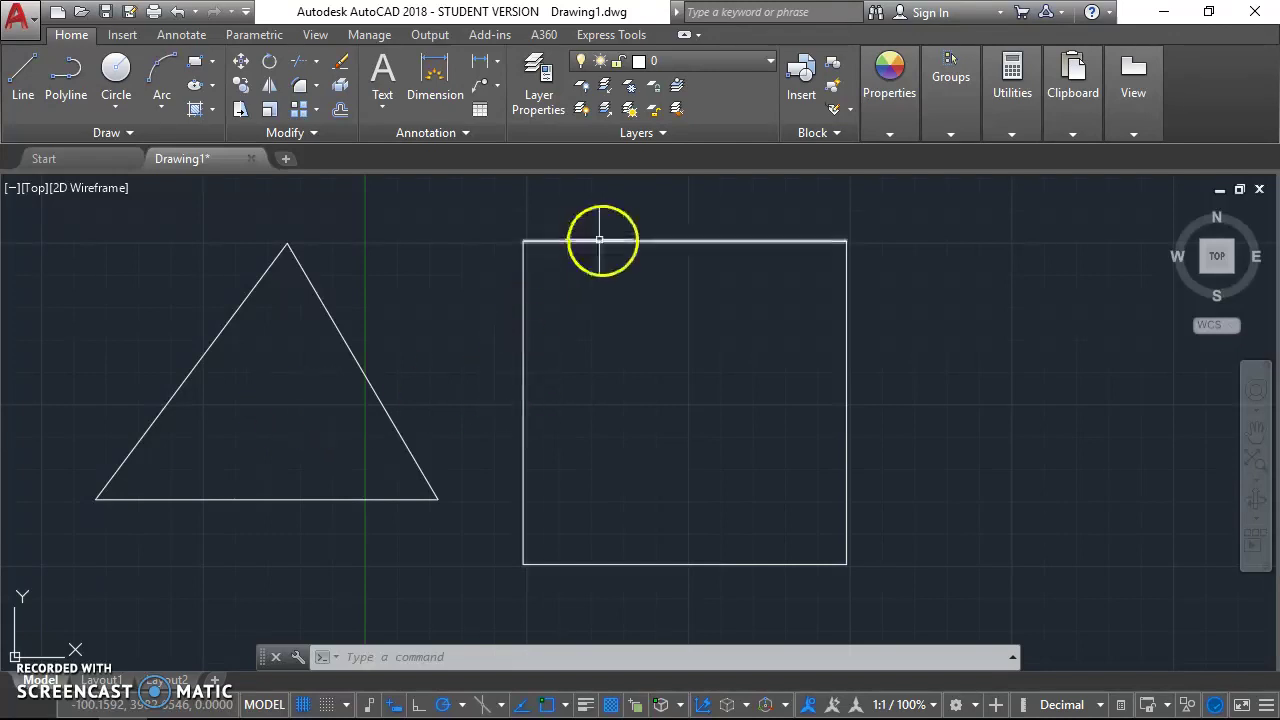
pyautogui.click(690, 381)
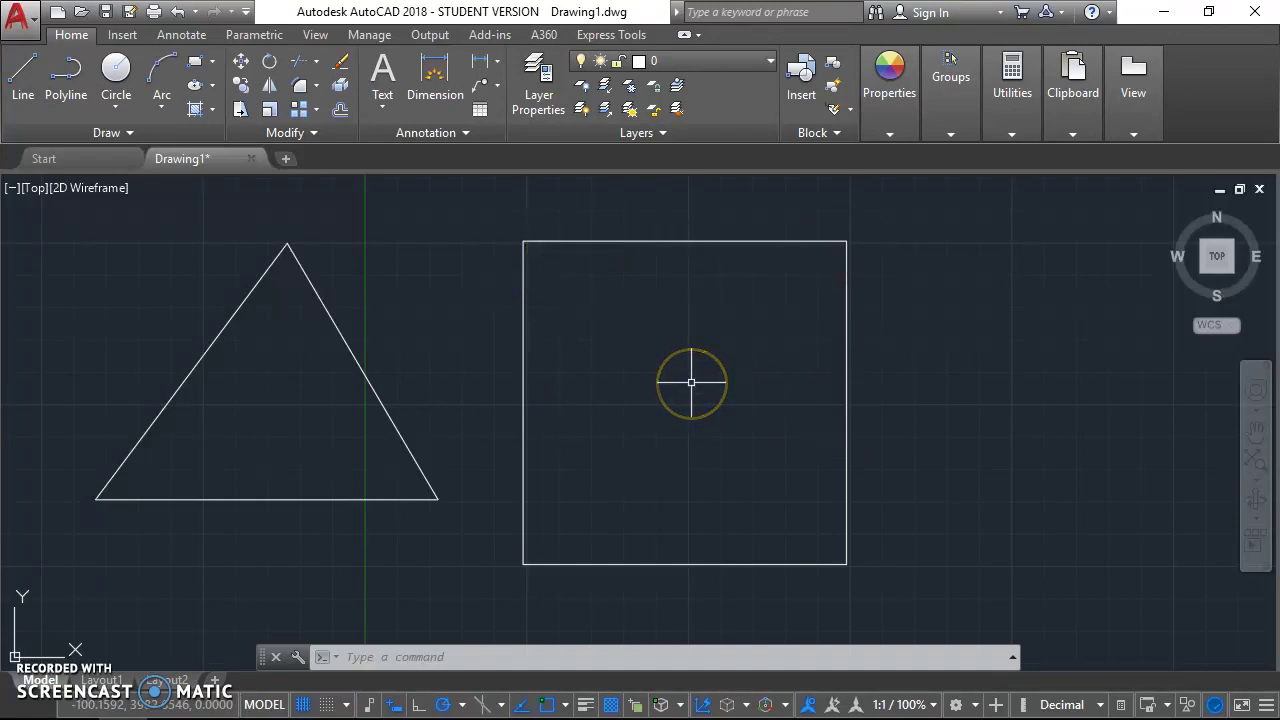
pyautogui.click(746, 329)
pyautogui.click(683, 334)
pyautogui.click(669, 340)
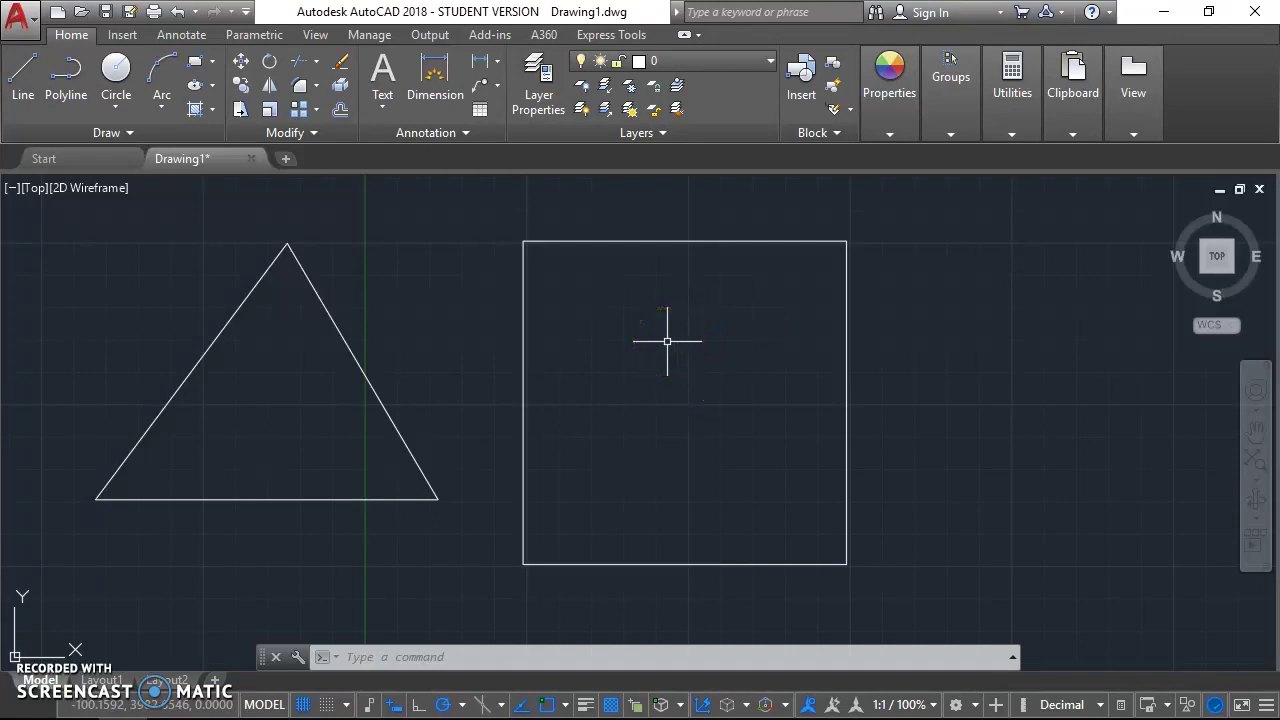
pyautogui.click(651, 368)
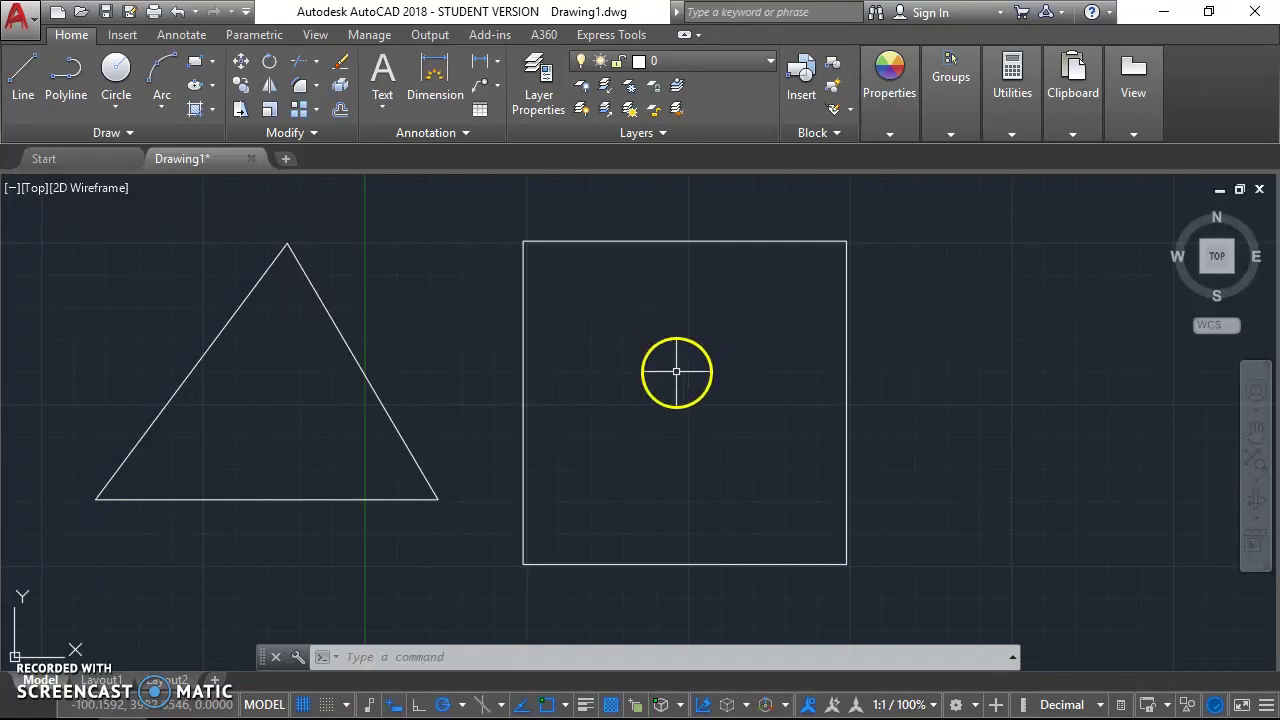
pyautogui.click(673, 326)
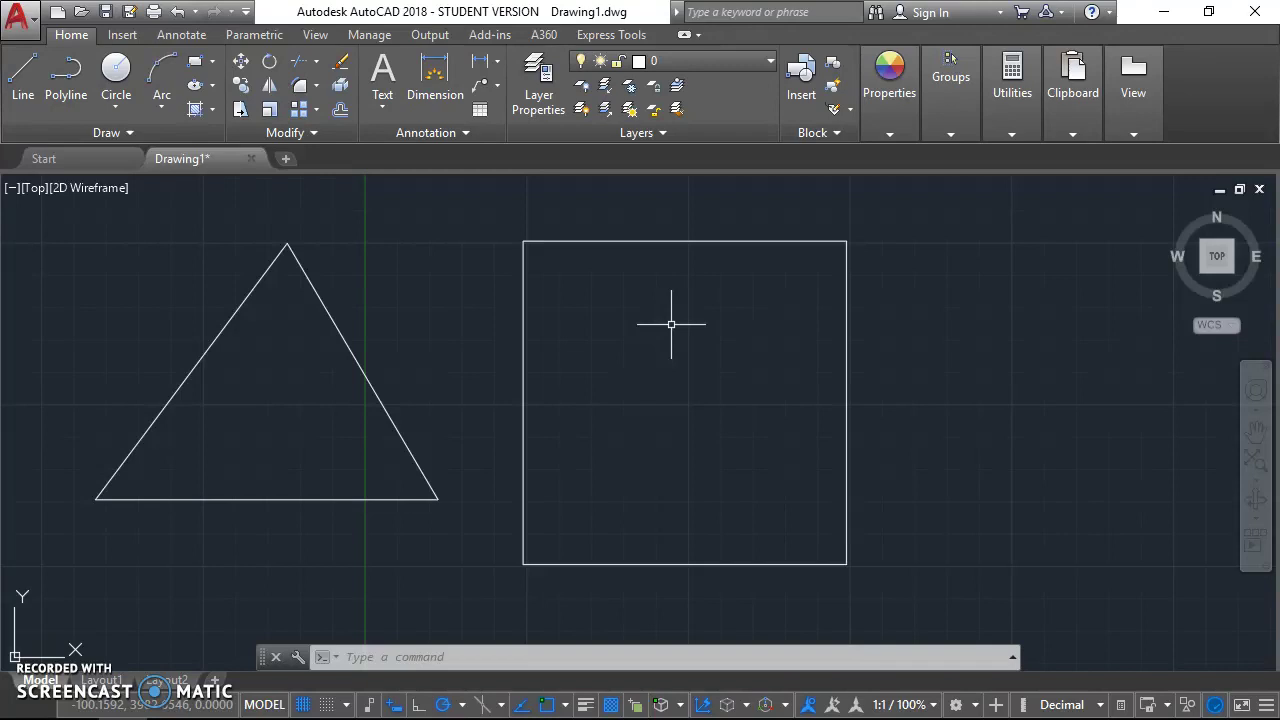
pyautogui.click(667, 323)
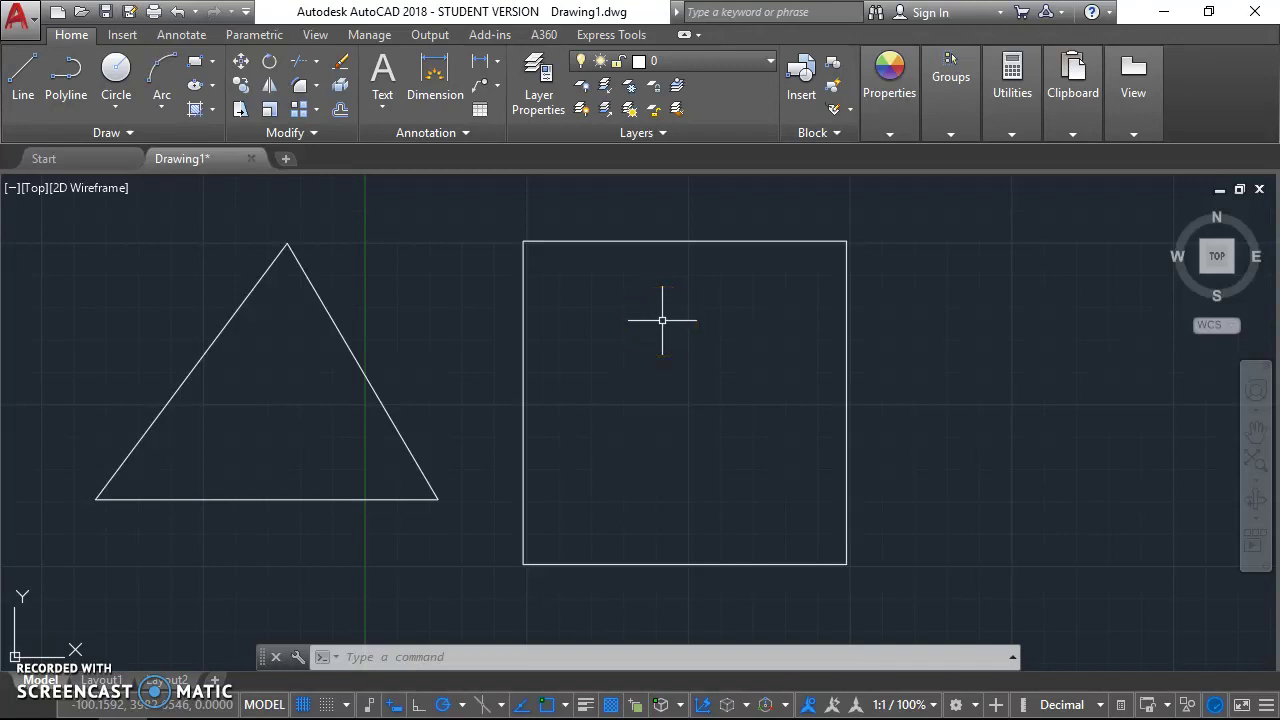